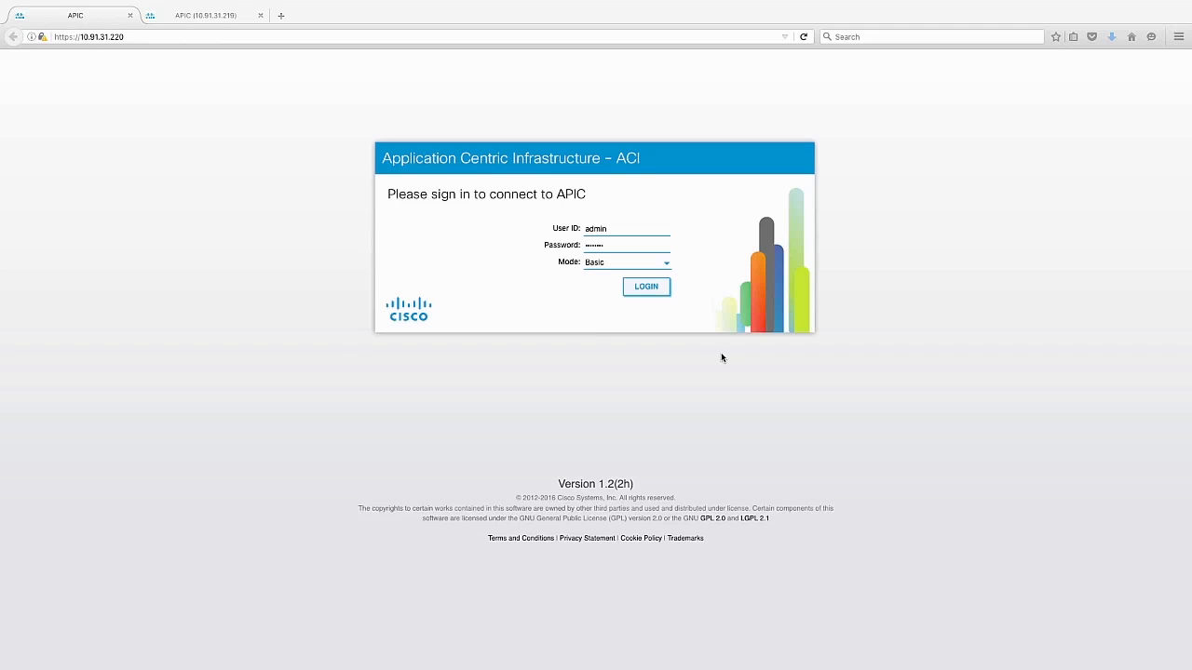
- Open the networking view of tenant CCNA_DC on the APIC at 10.91.31.219
click(214, 18)
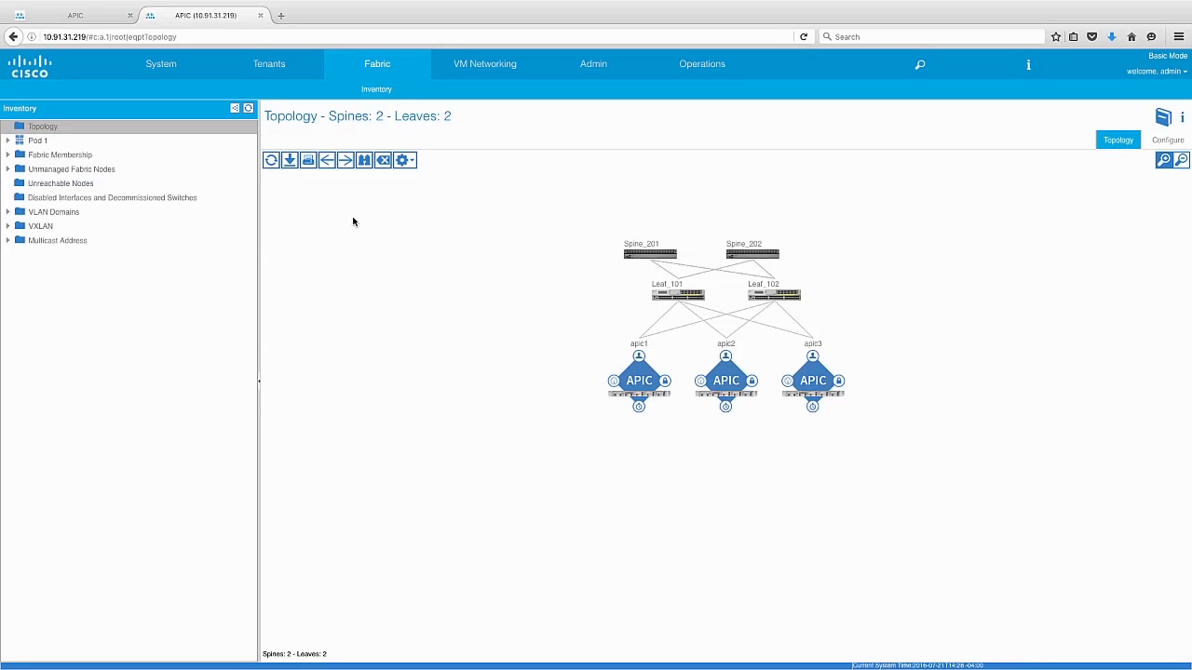
click(280, 75)
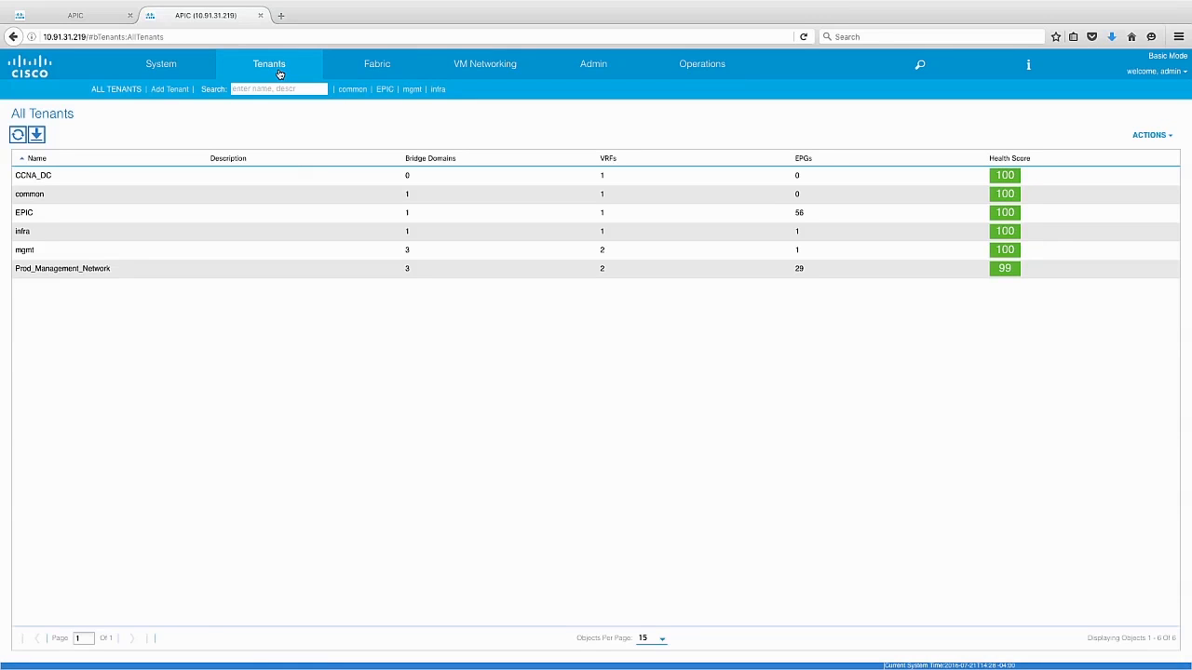
double_click(61, 180)
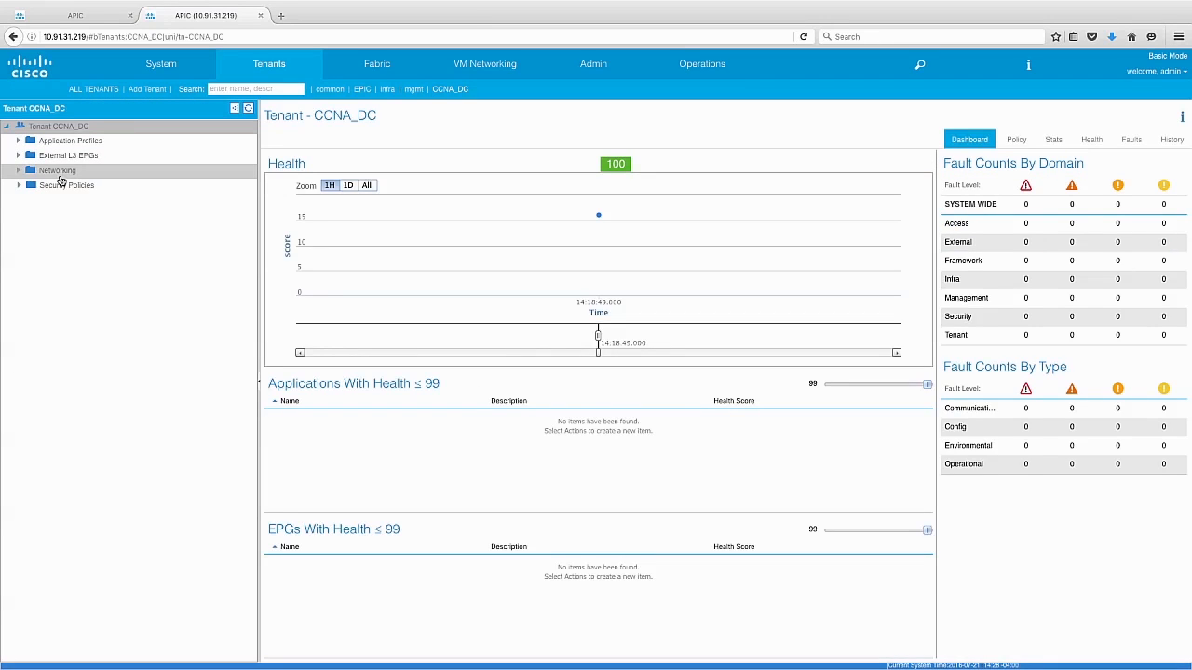
click(59, 176)
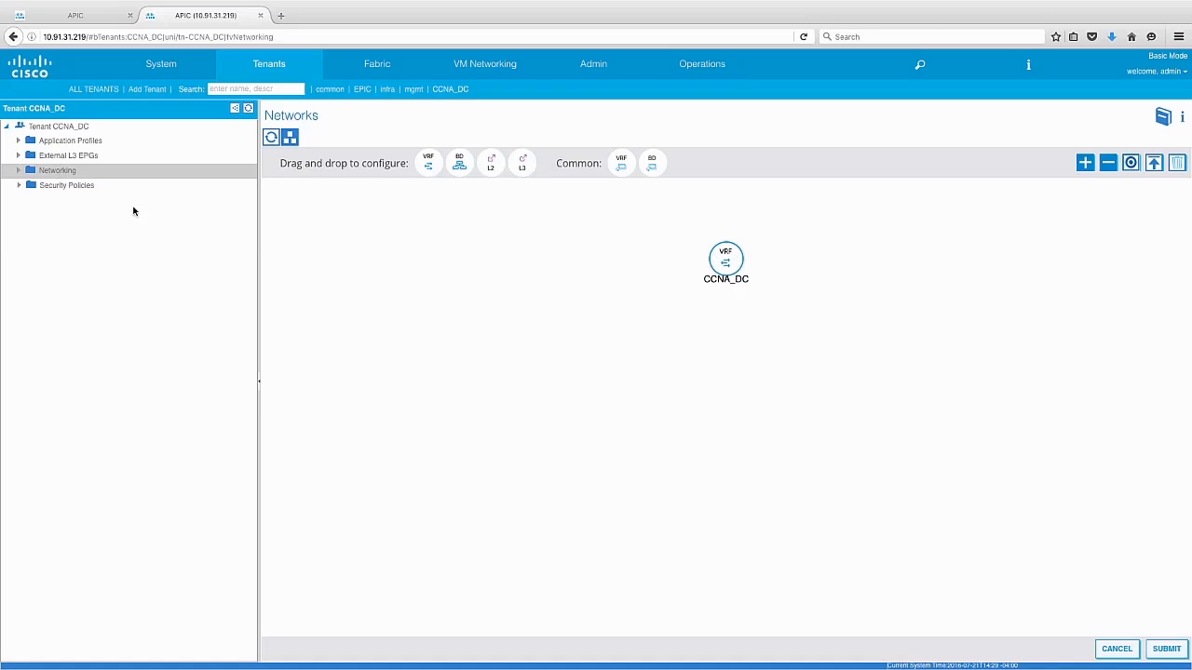
- Add a bridge domain named Server_VLAN beneath the CCNA_DC VRF
drag(463, 166, 725, 326)
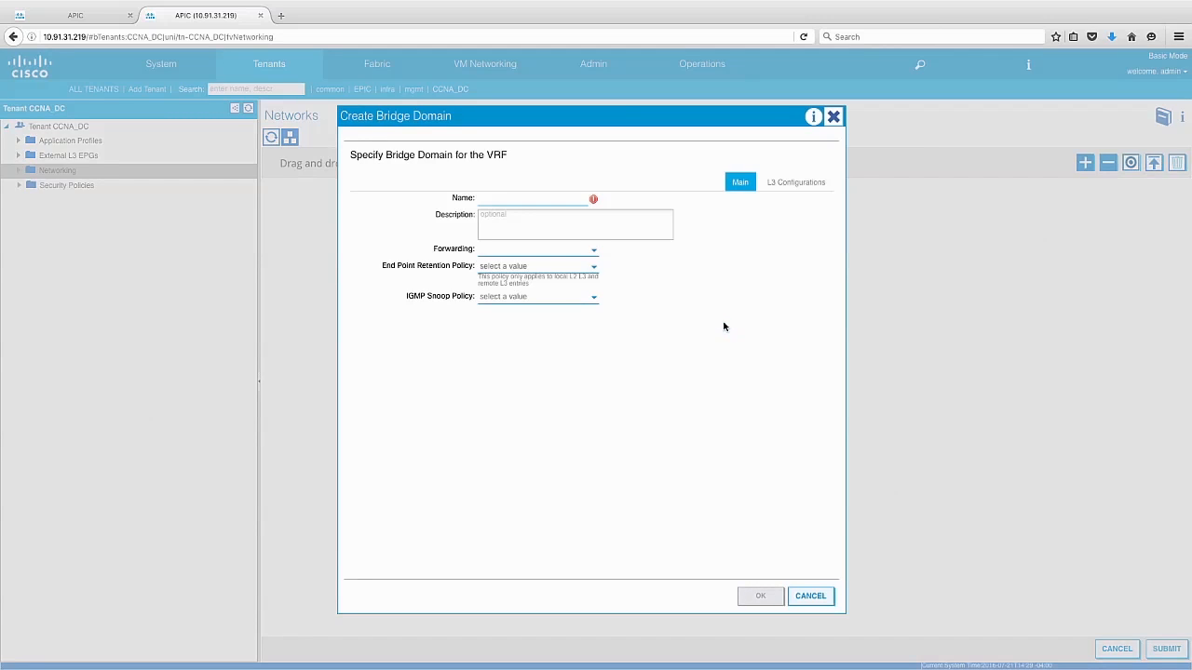
click(546, 202)
text(Server_VLAN)
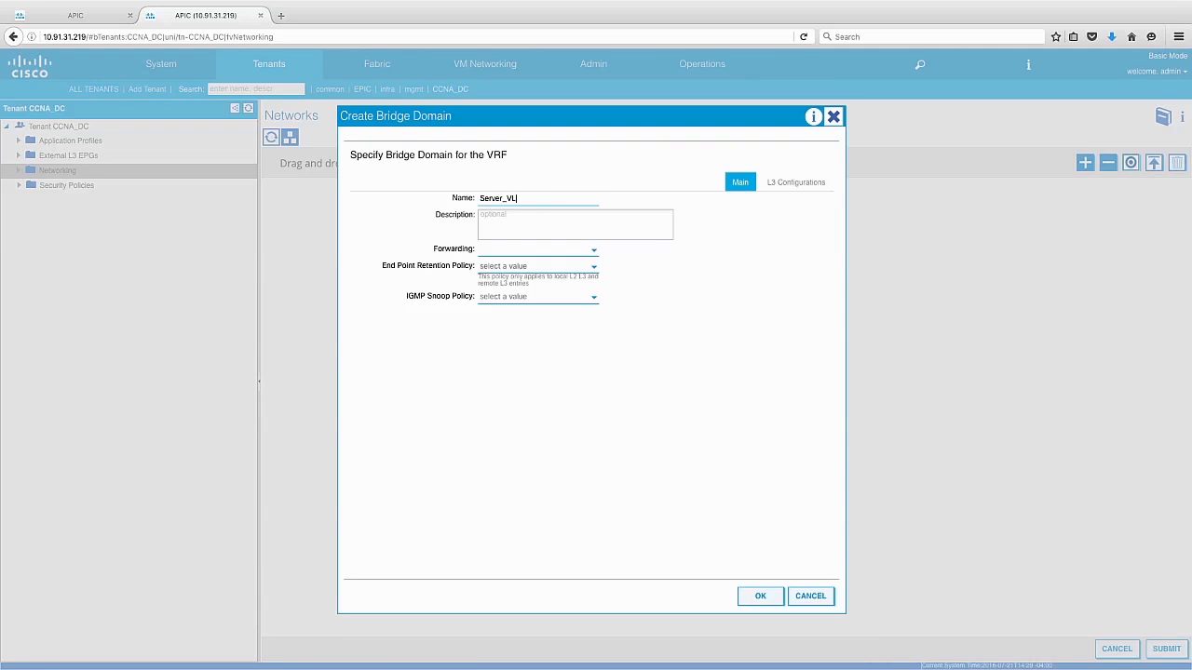
- Give the bridge domain a subnet with gateway IP 172.16.10.1/24 in its L3 configuration and accept the bridge domain
click(806, 186)
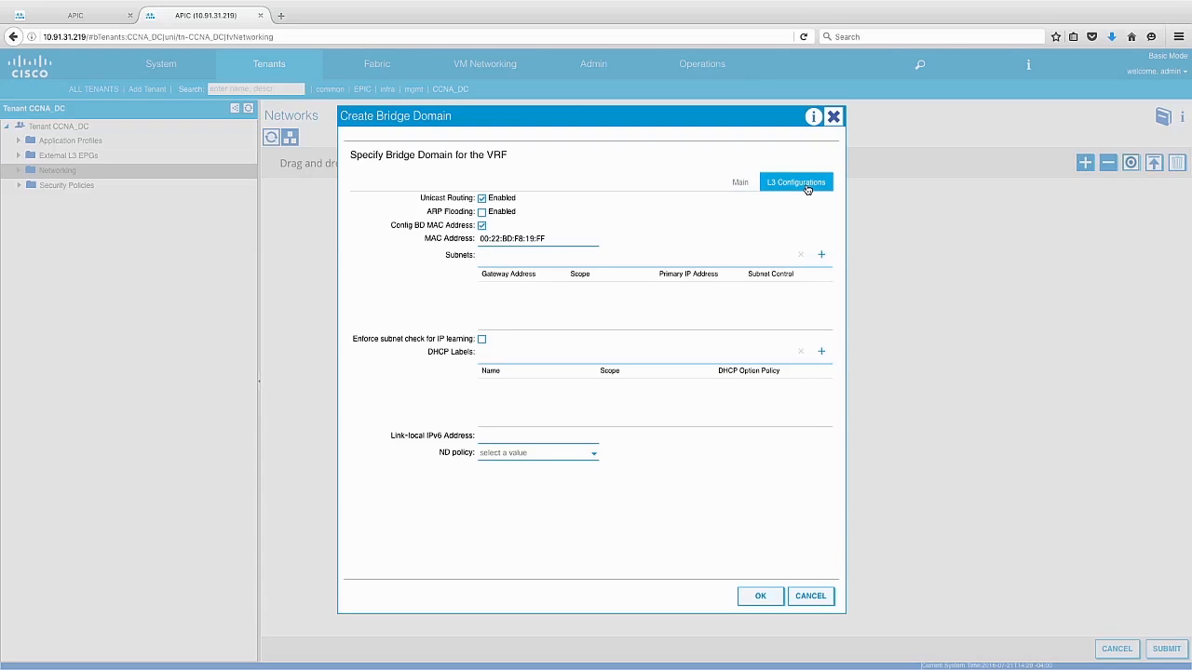
click(822, 257)
text(172)
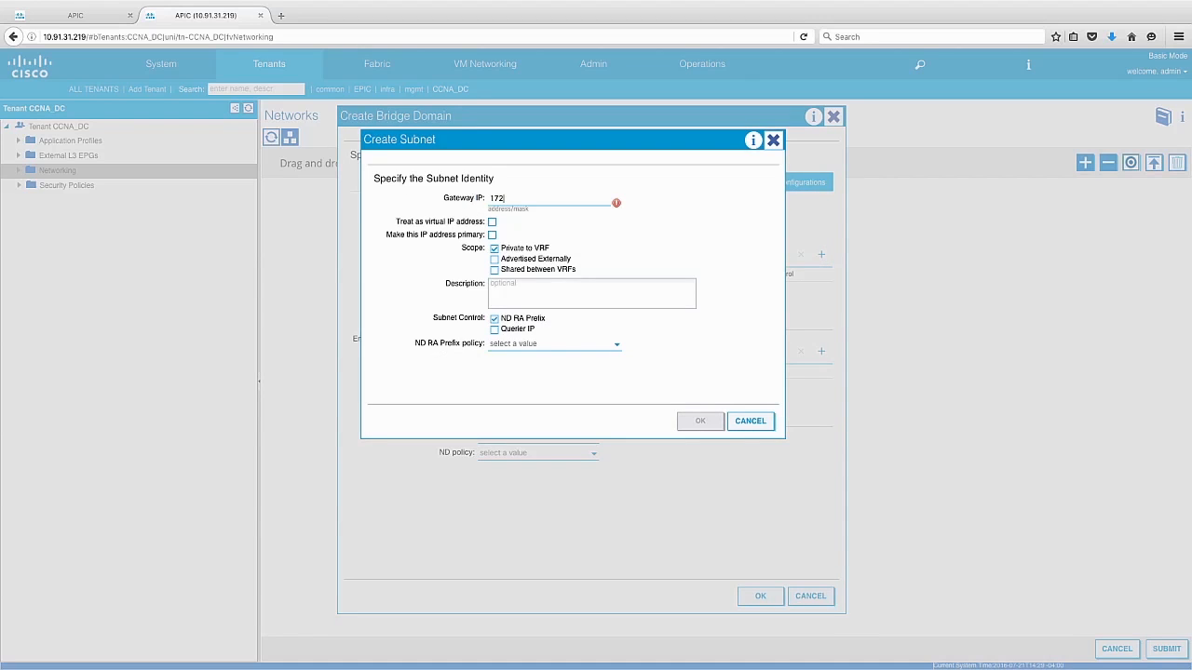
text(.16.1/2410.)
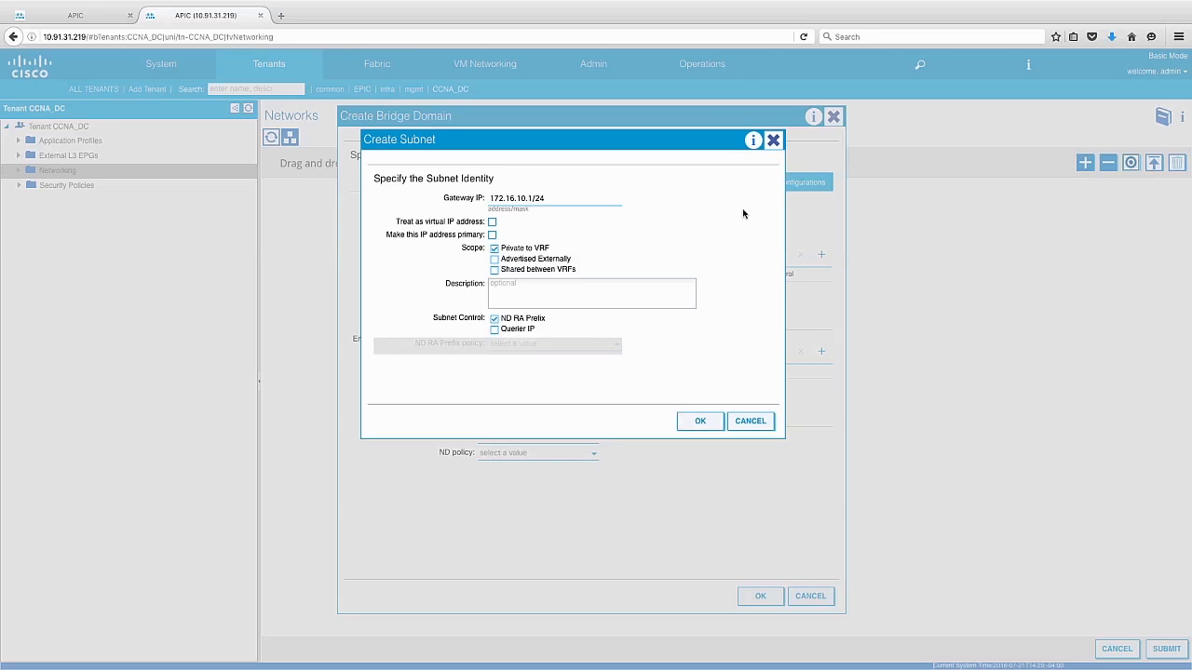
click(706, 422)
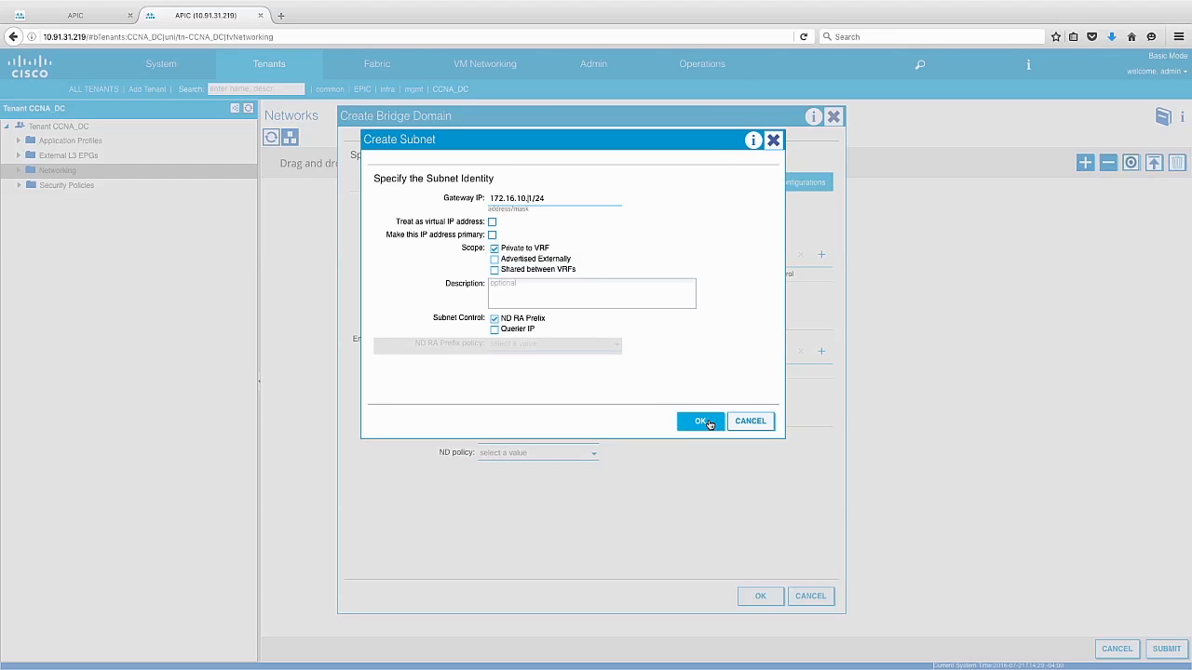
click(761, 601)
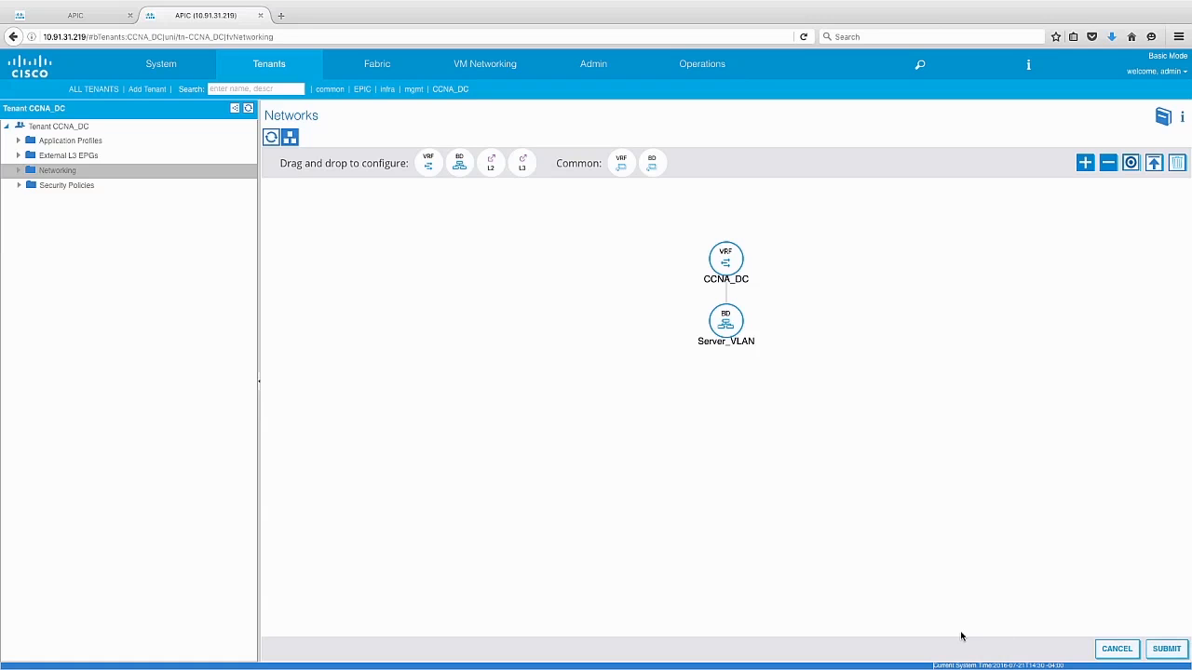
- Create an application profile named Exhange_Servers in tenant CCNA_DC
click(106, 142)
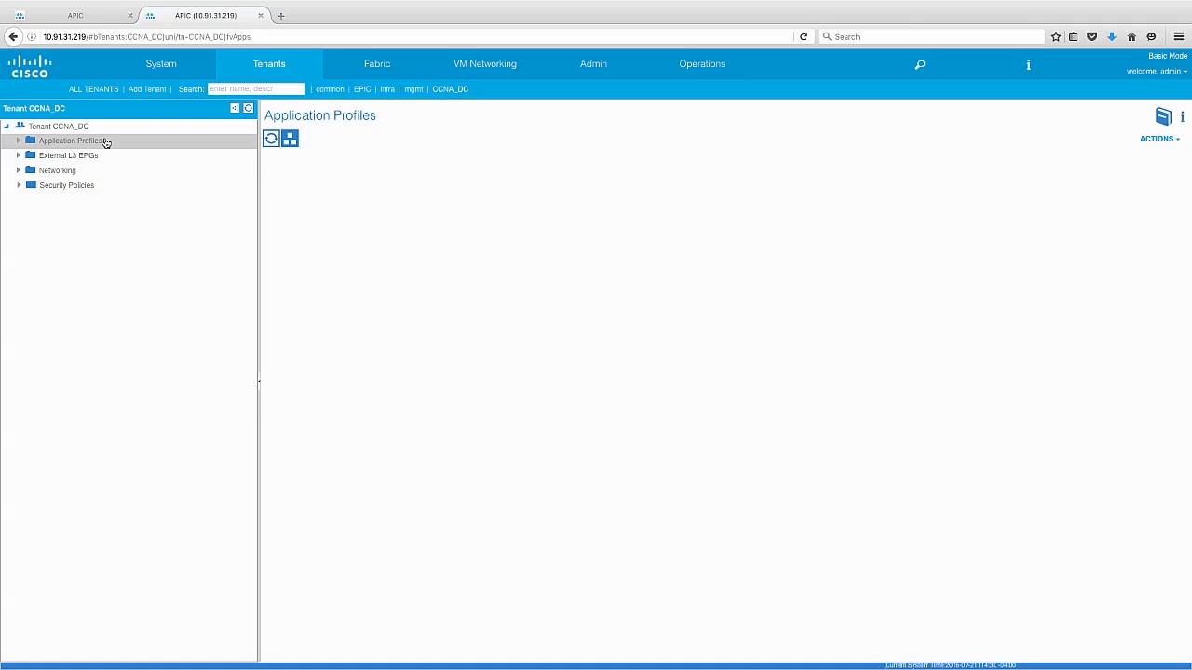
right_click(106, 143)
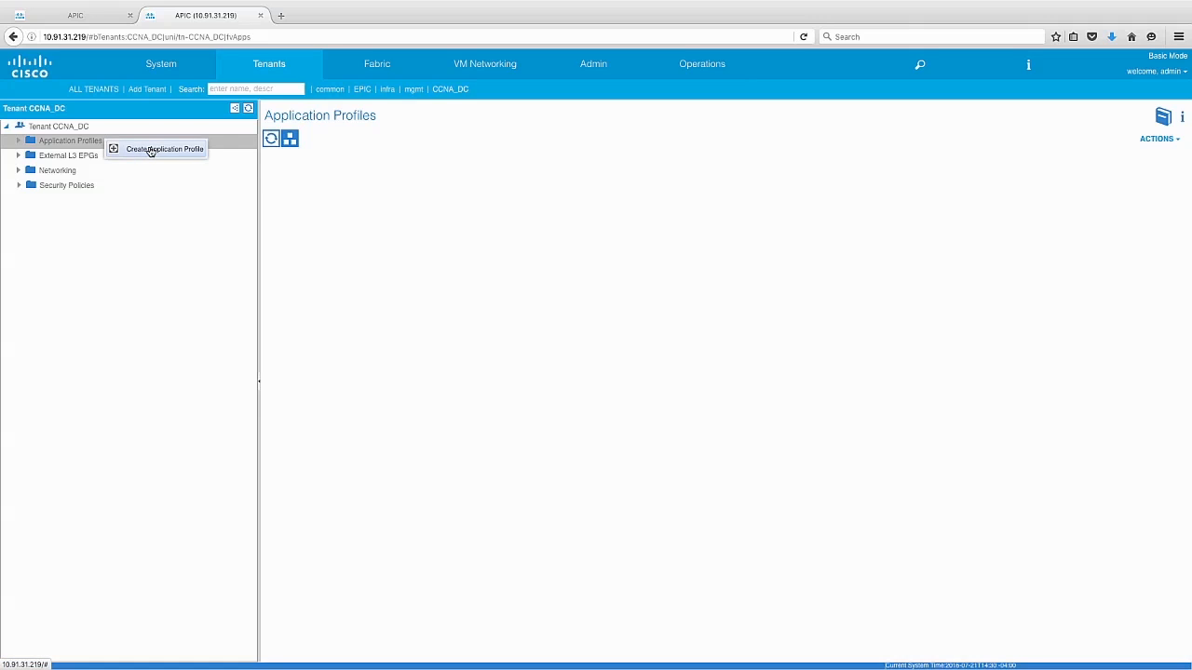
click(149, 149)
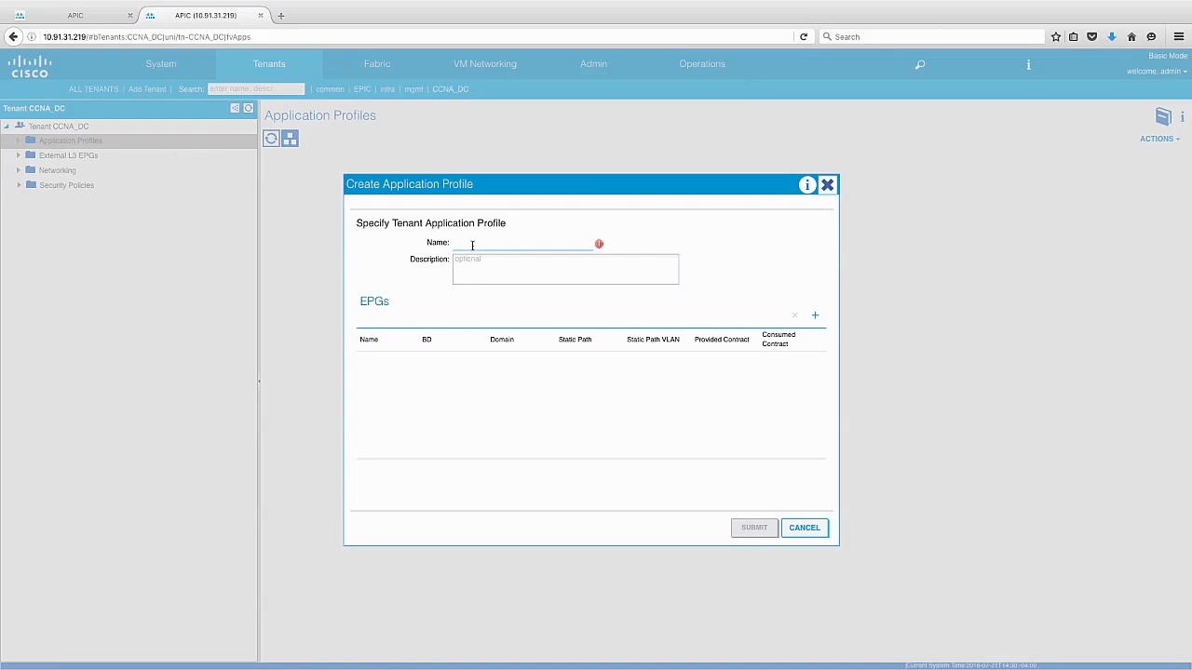
text(Exchange_Servers)
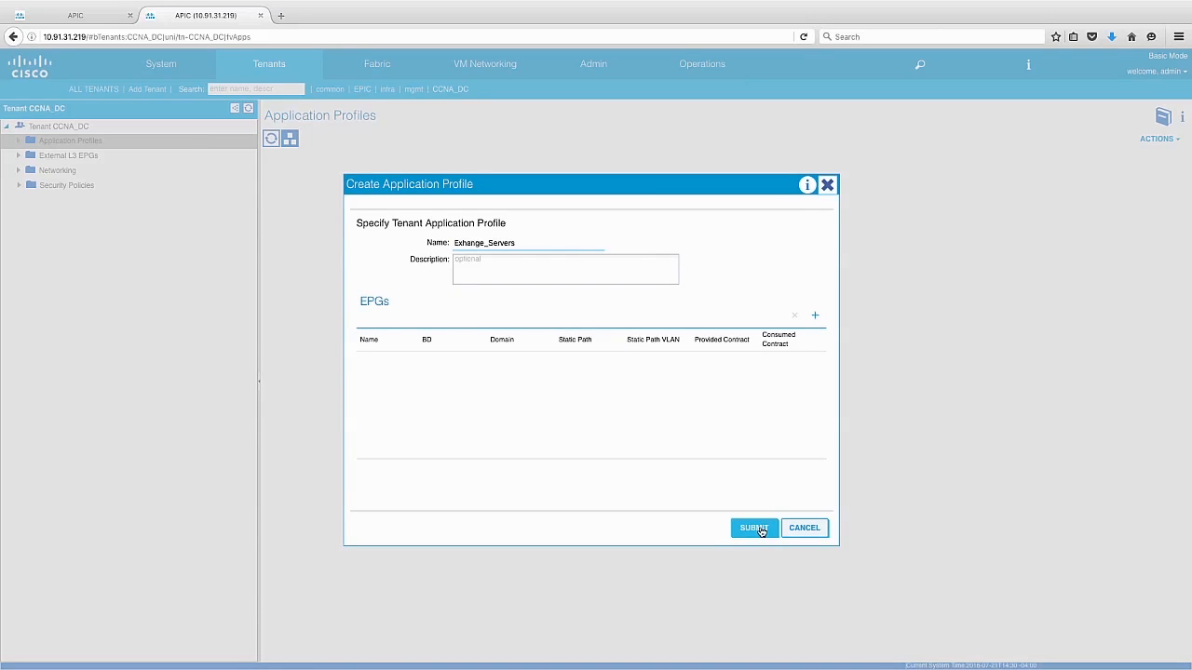
click(760, 527)
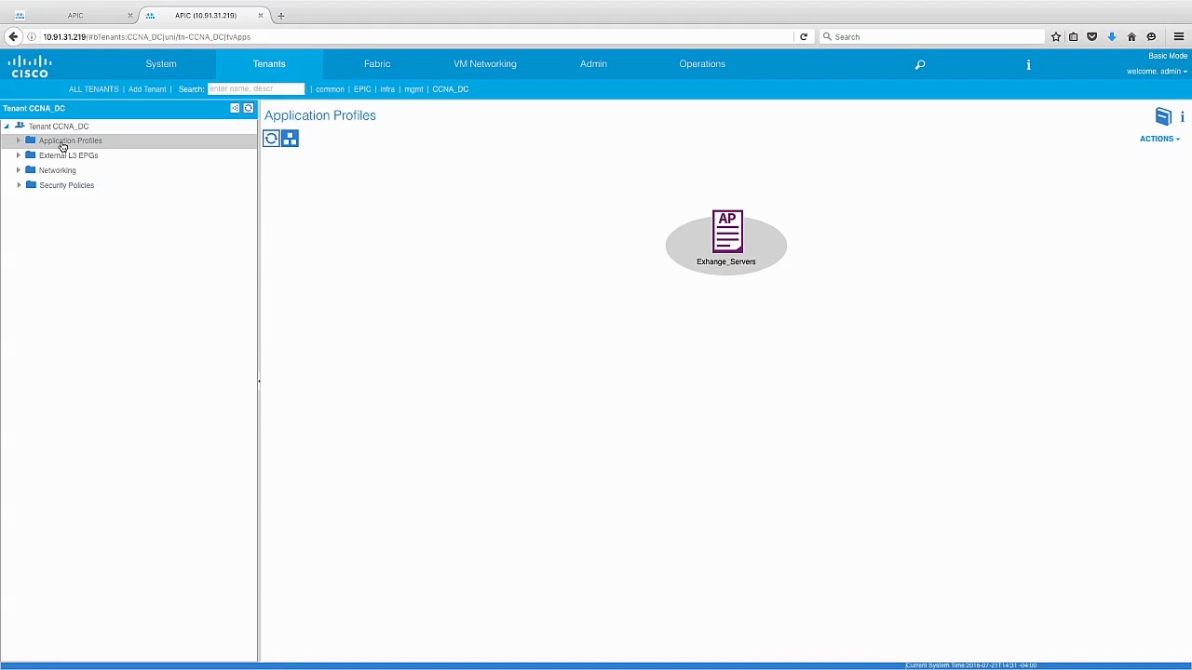
- Add an EPG named Exchange_Servers, using bridge domain CCNA_DC/Server_VLAN, to the Exhange_Servers application profile
click(63, 146)
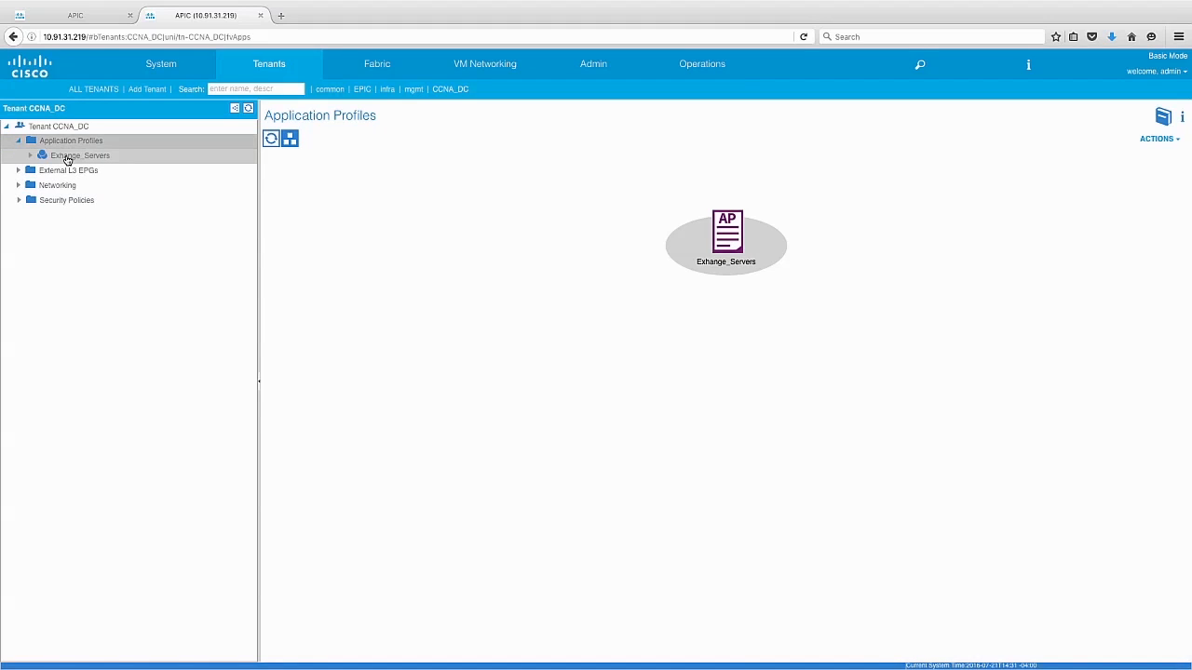
click(67, 158)
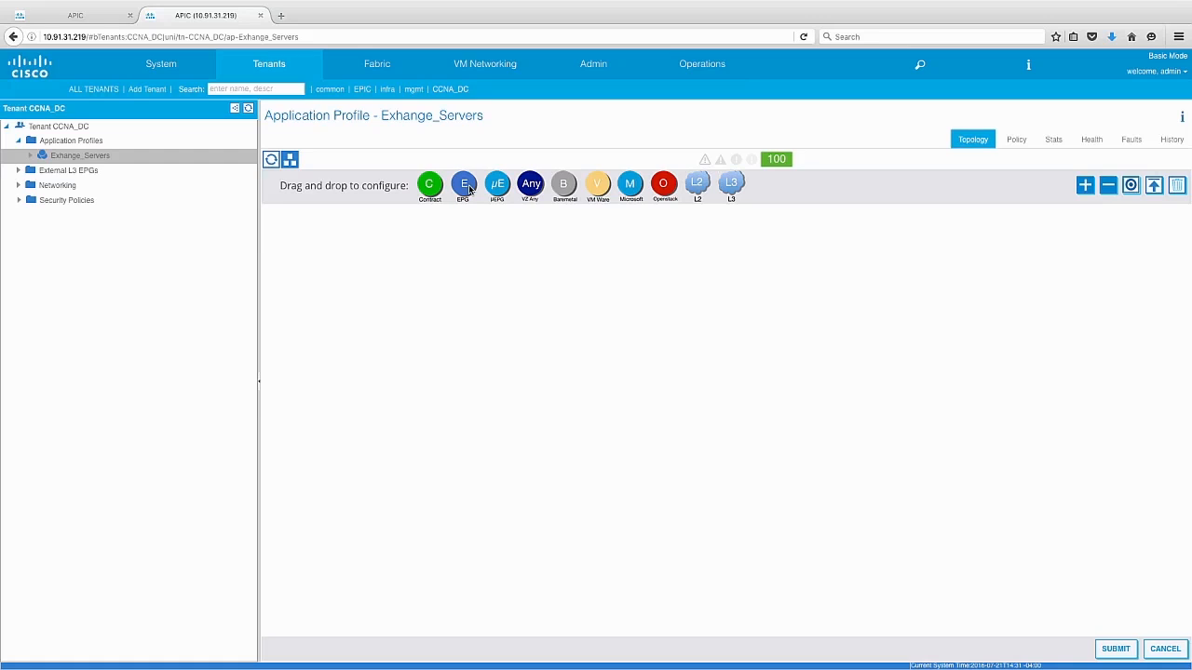
drag(469, 188, 542, 391)
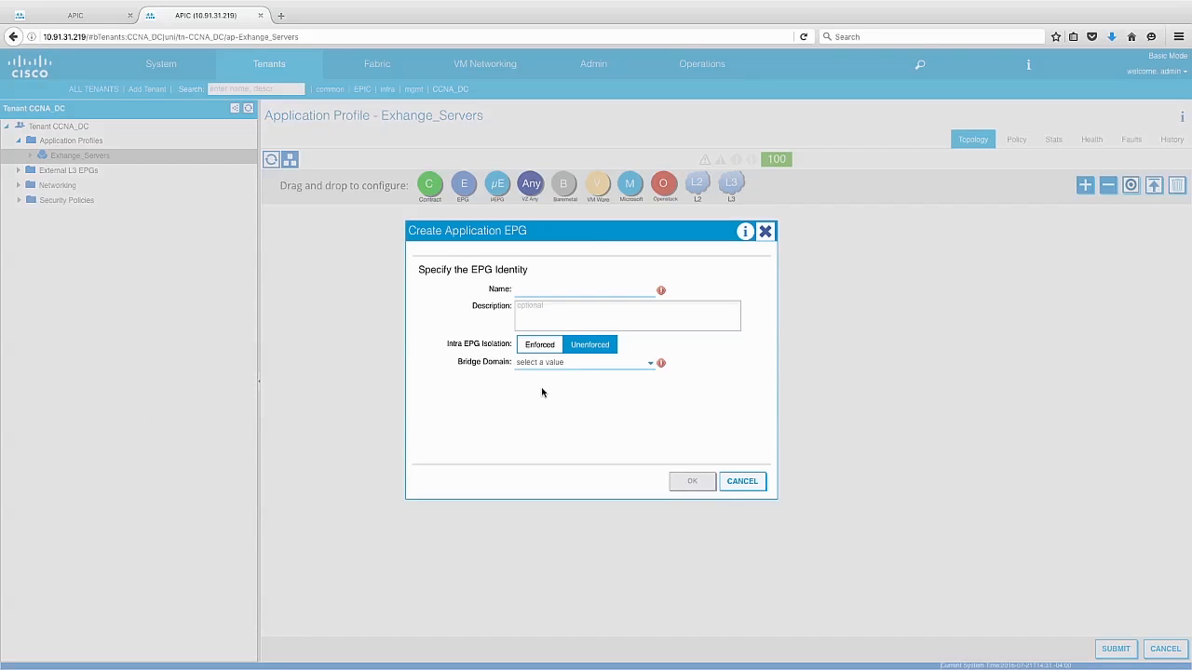
text(Exchange_Servers)
click(641, 367)
click(622, 396)
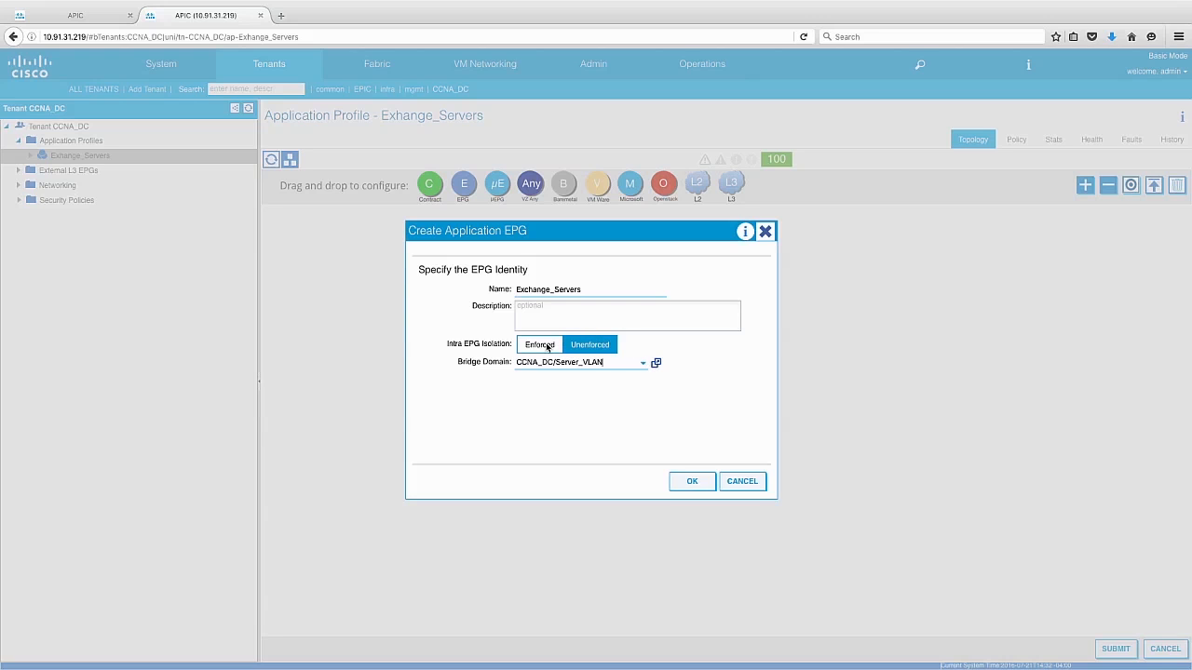
click(694, 480)
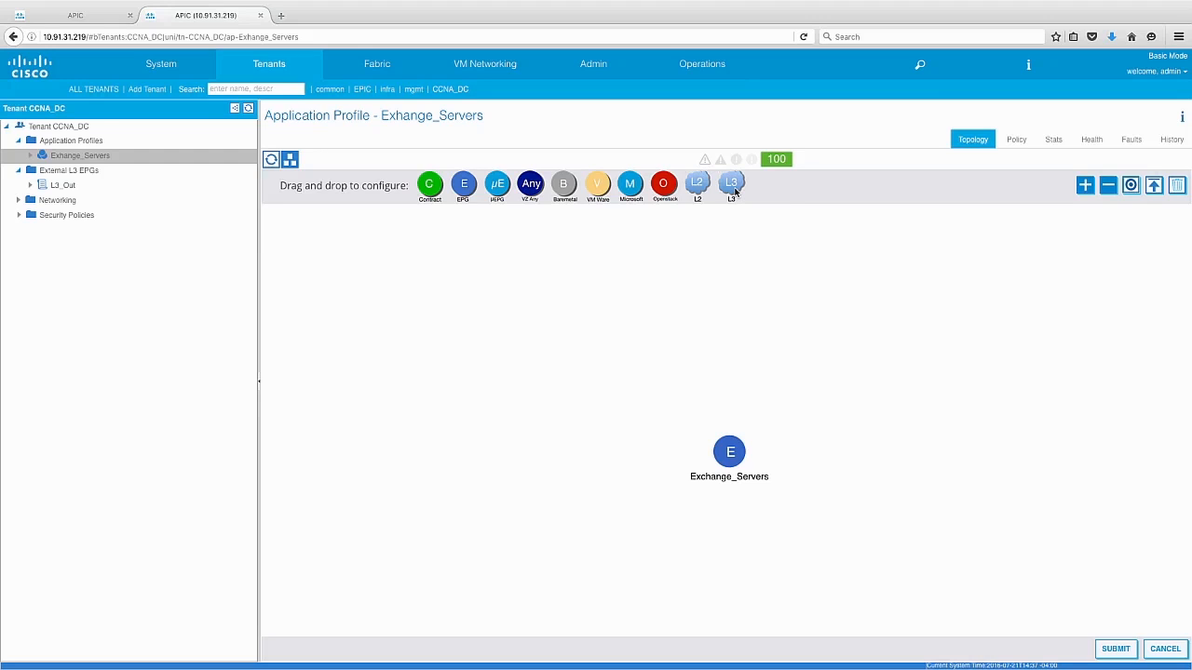
- Add the L3 external network CCNA_DC/__ui_prefixepg_L3_Out/L3_Out to the application profile topology
drag(735, 191, 779, 329)
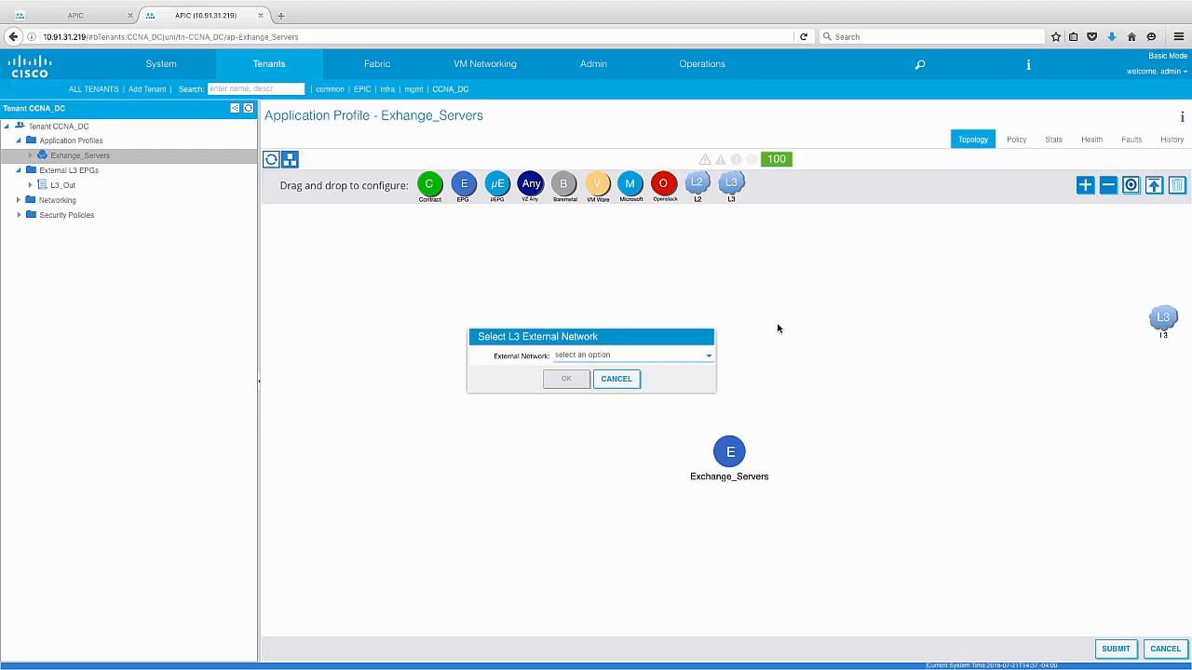
click(707, 362)
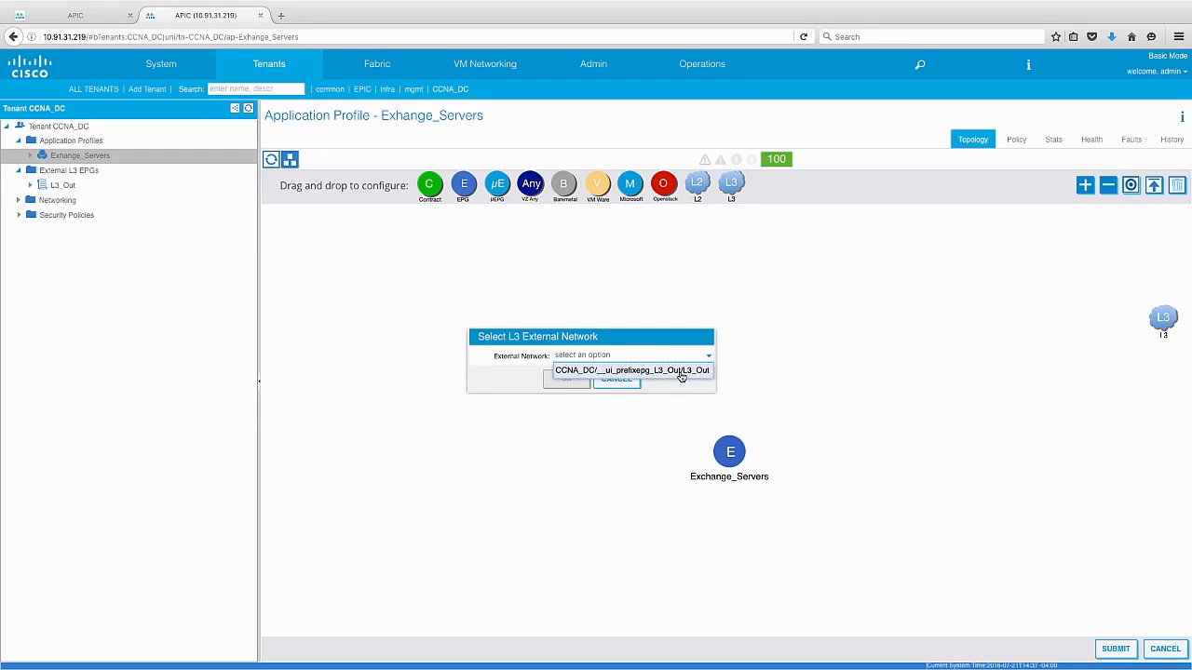
click(680, 370)
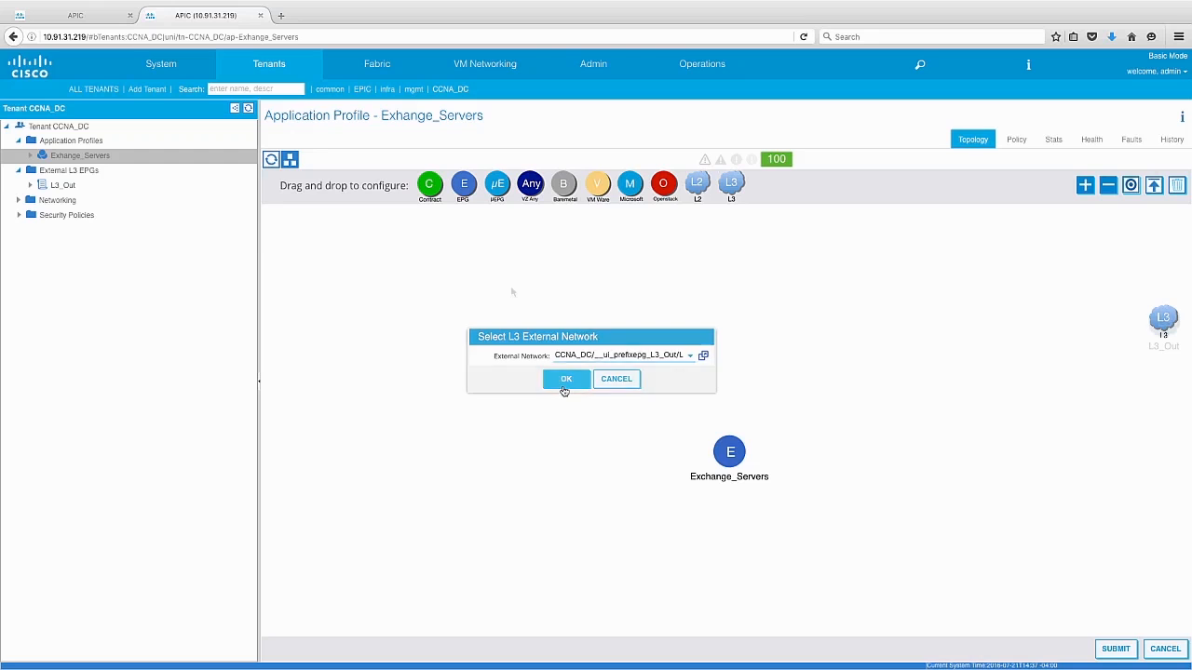
click(566, 380)
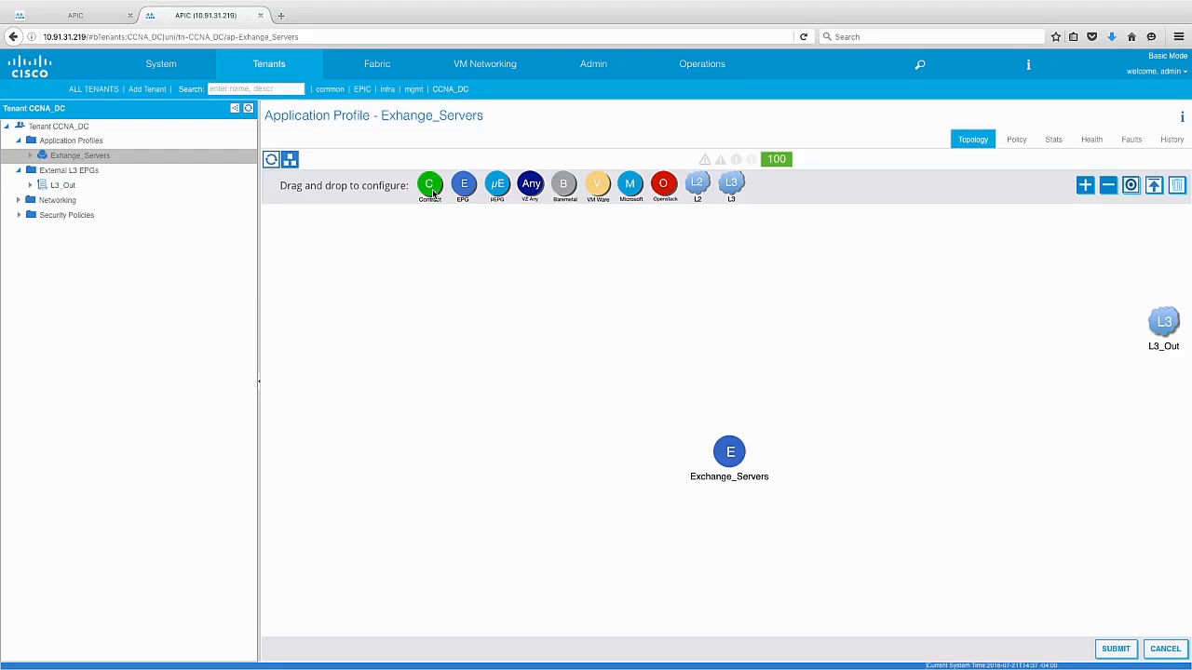
- Set up a new contract named Exchange_Outside_Comm between L3_Out as consumer and the Exchange_Servers EPG as provider, with No Filter disabled
drag(429, 185, 1151, 350)
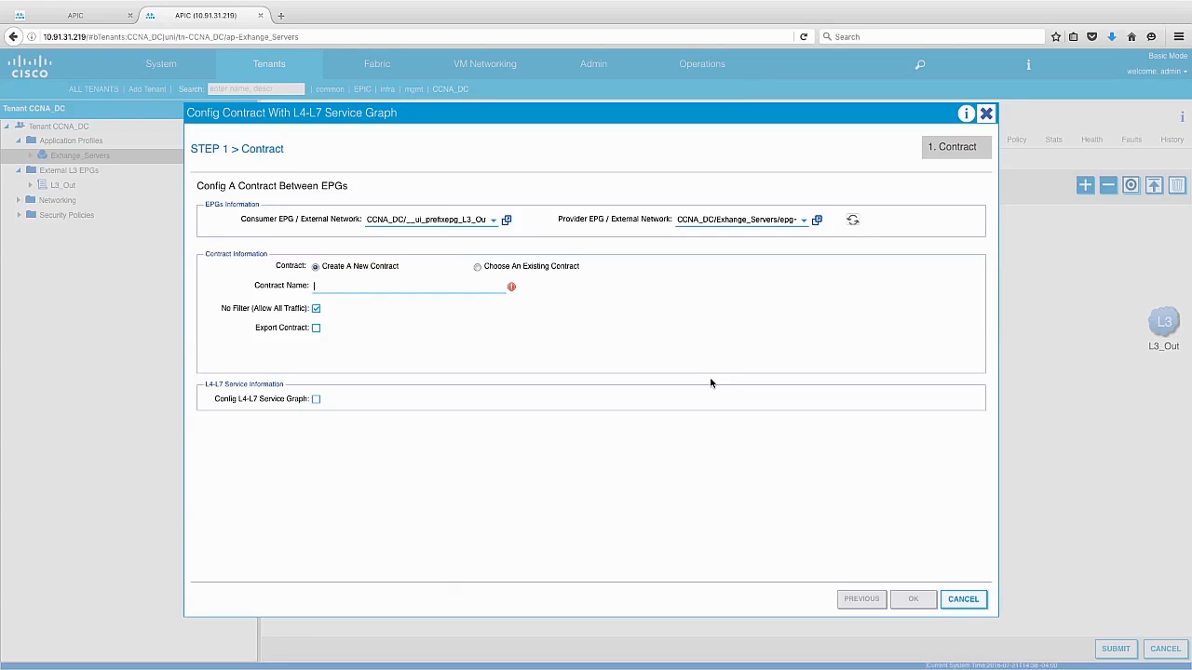
text(Exchange)
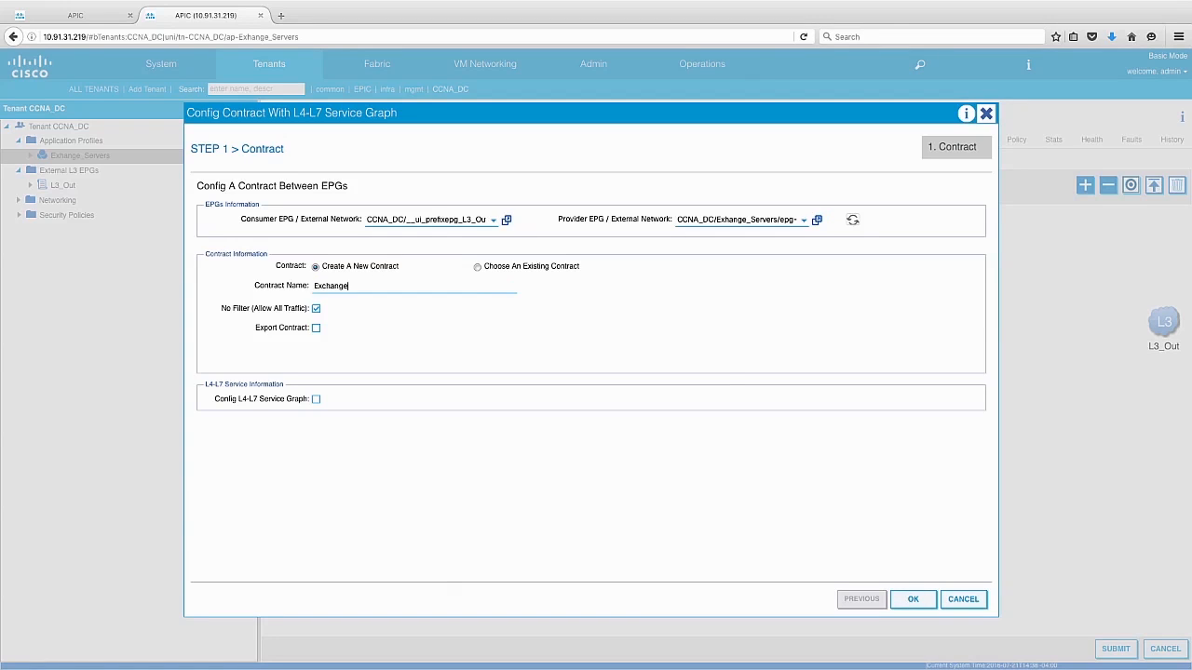
text(_Outside_Comm)
click(316, 308)
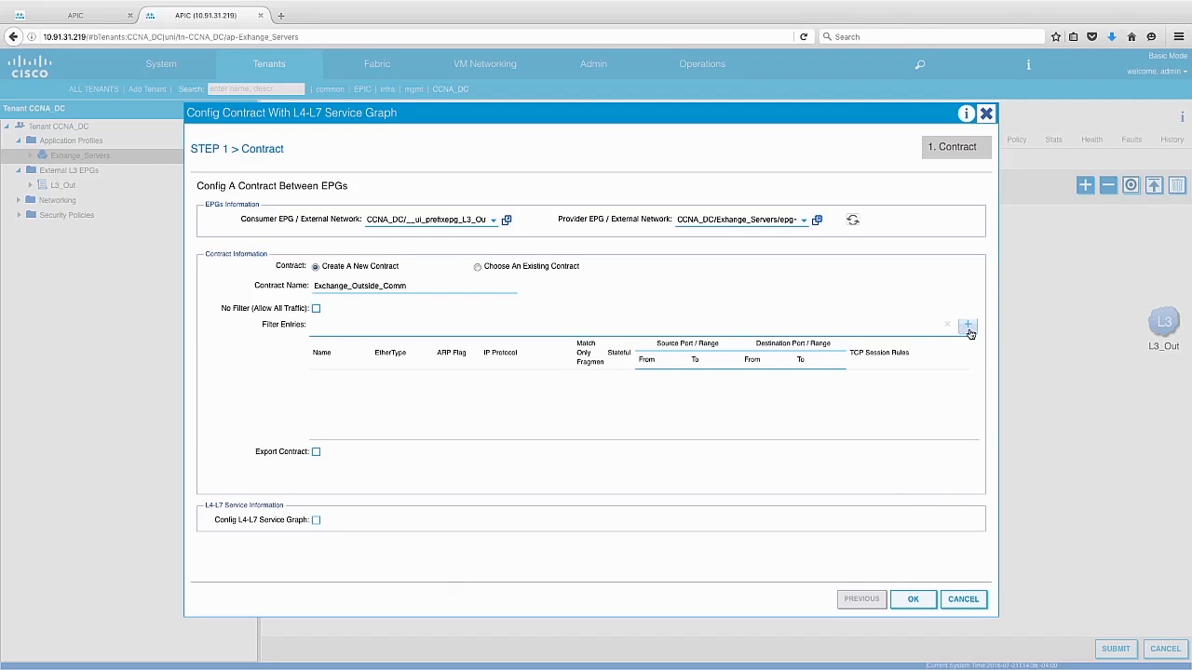
- Add a filter entry named Mail_Protocol with EtherType IP, protocol tcp and destination port smtp, then accept the contract and submit the application profile
click(968, 326)
text(Mail)
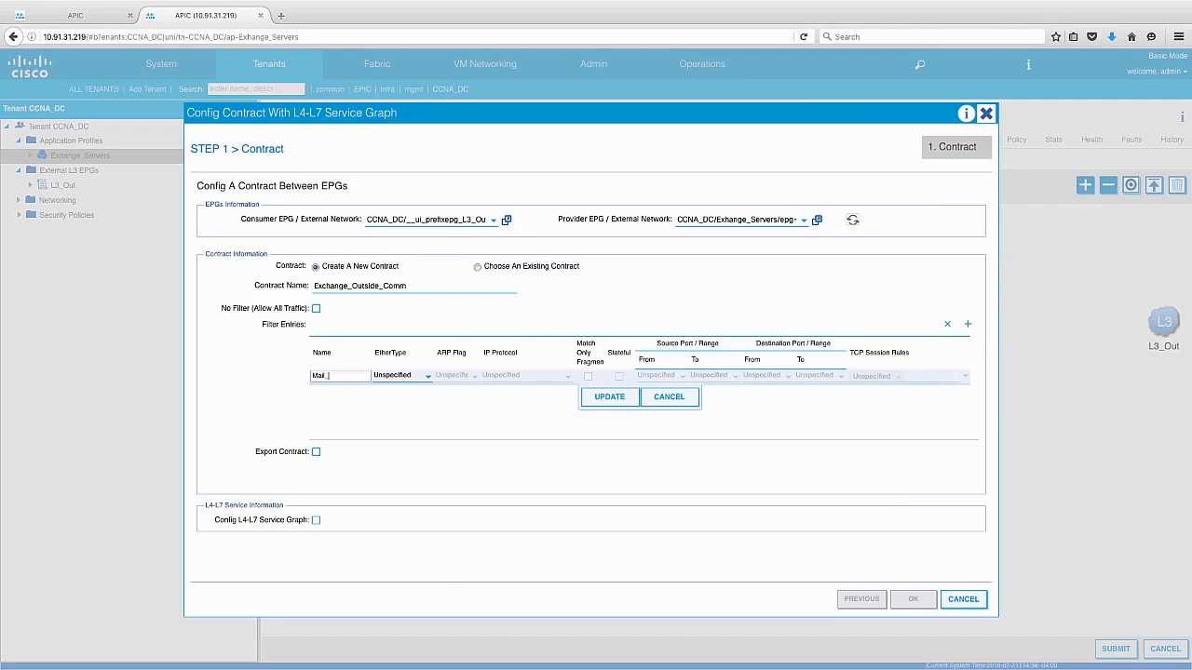
text(_E)
click(427, 376)
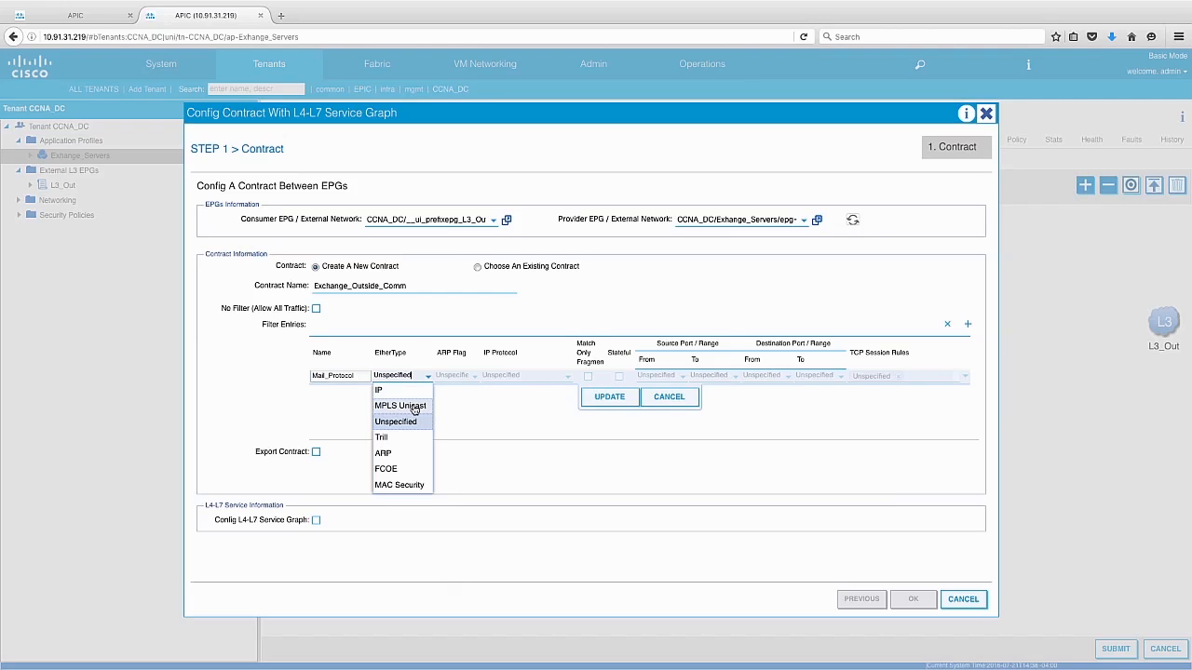
click(398, 392)
click(523, 375)
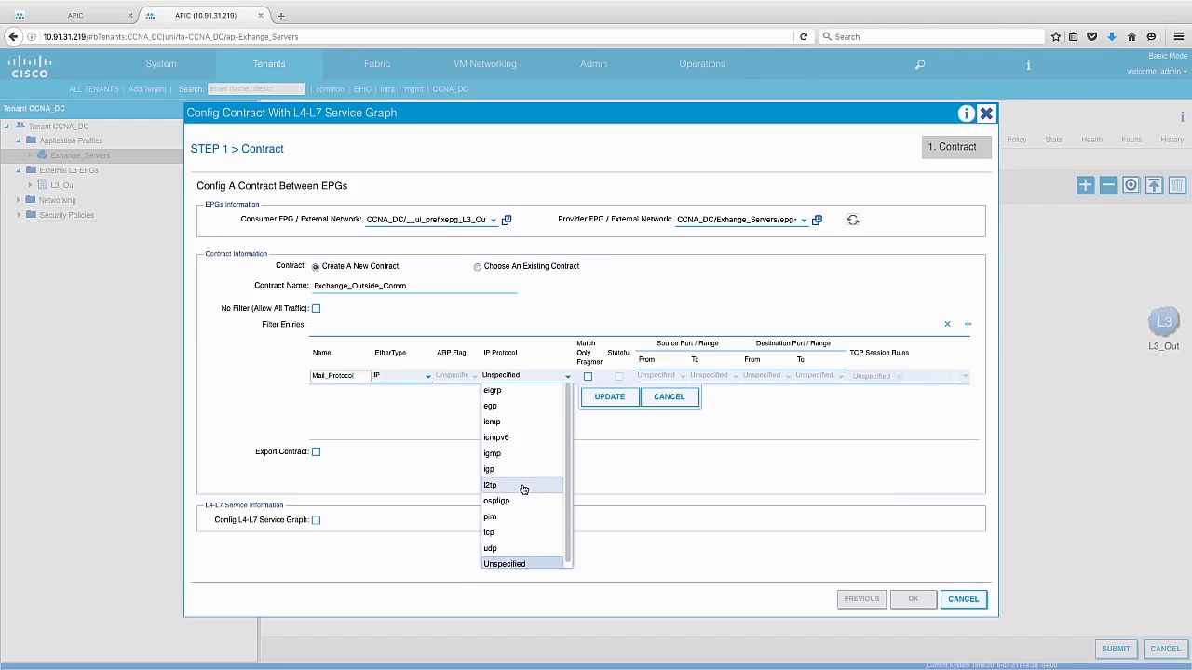
click(499, 534)
click(785, 376)
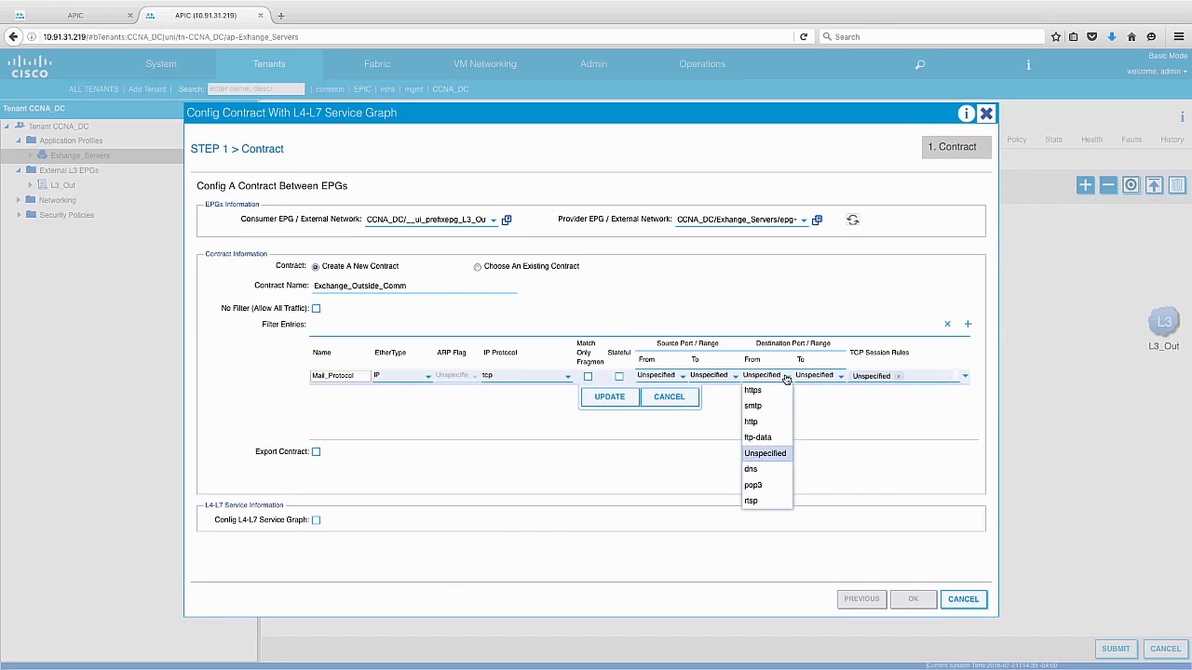
click(752, 406)
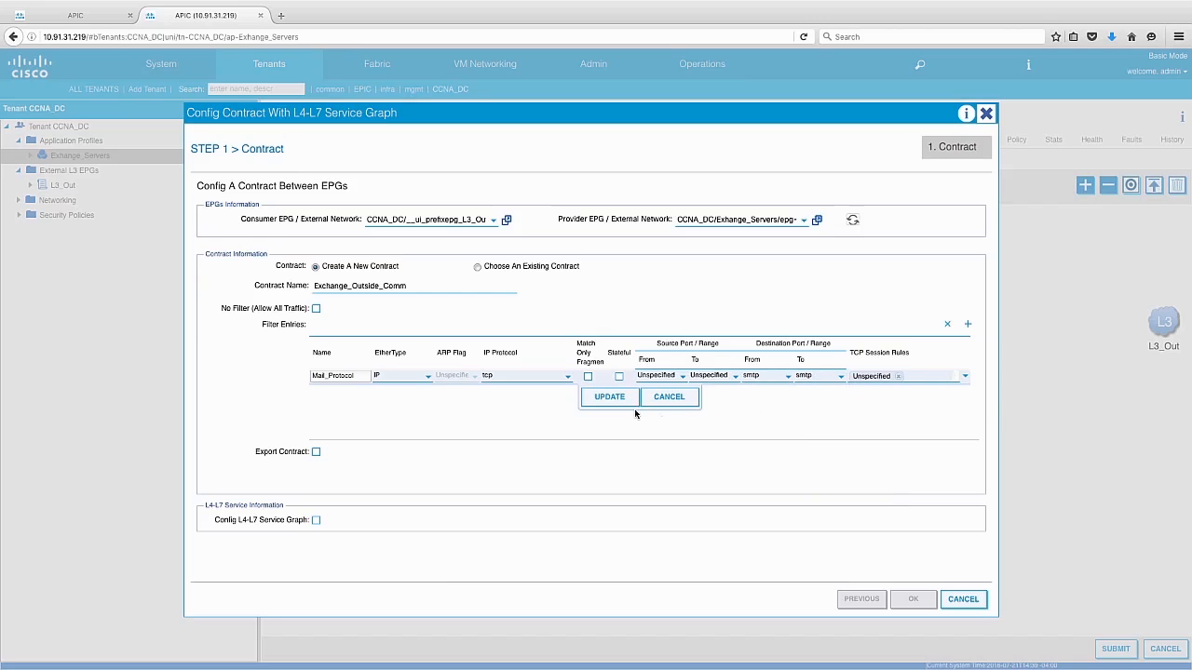
click(609, 400)
click(917, 599)
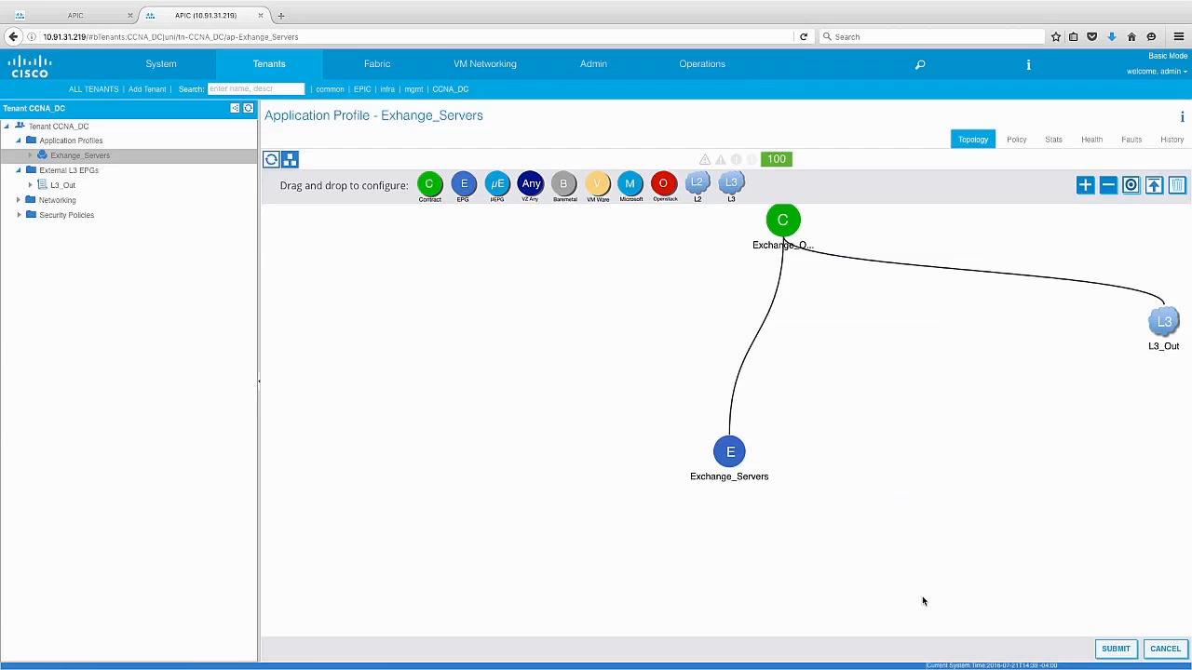
click(1120, 654)
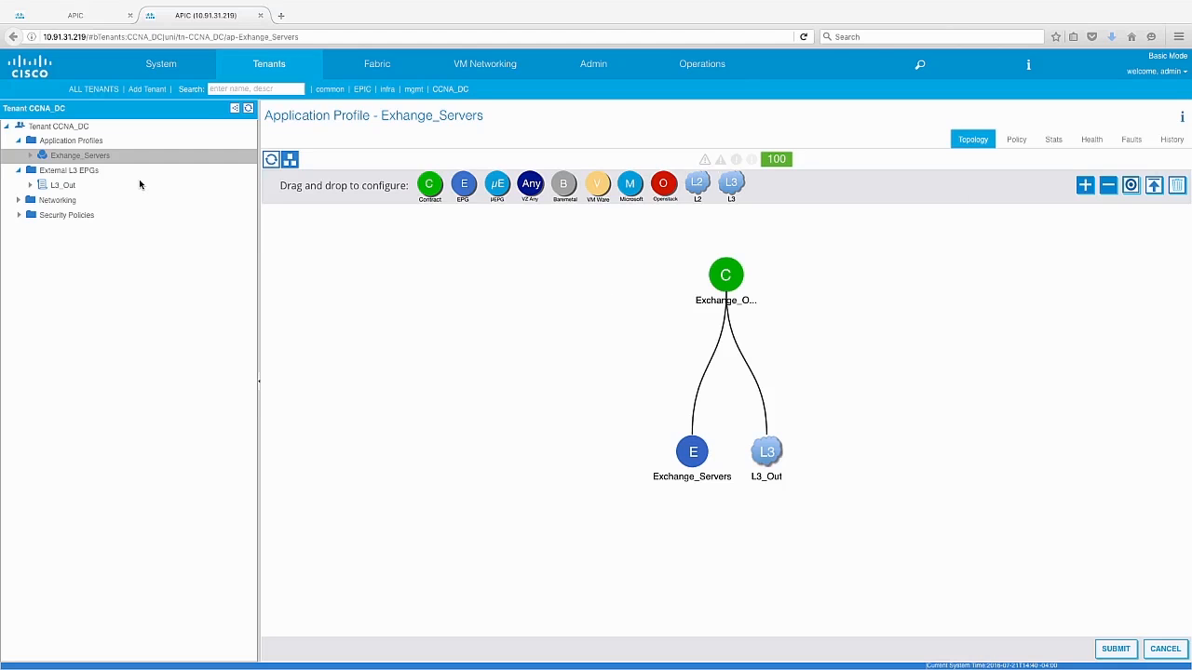
- Create a new application profile named Web_App in tenant CCNA_DC and submit it without defining any EPGs
click(89, 147)
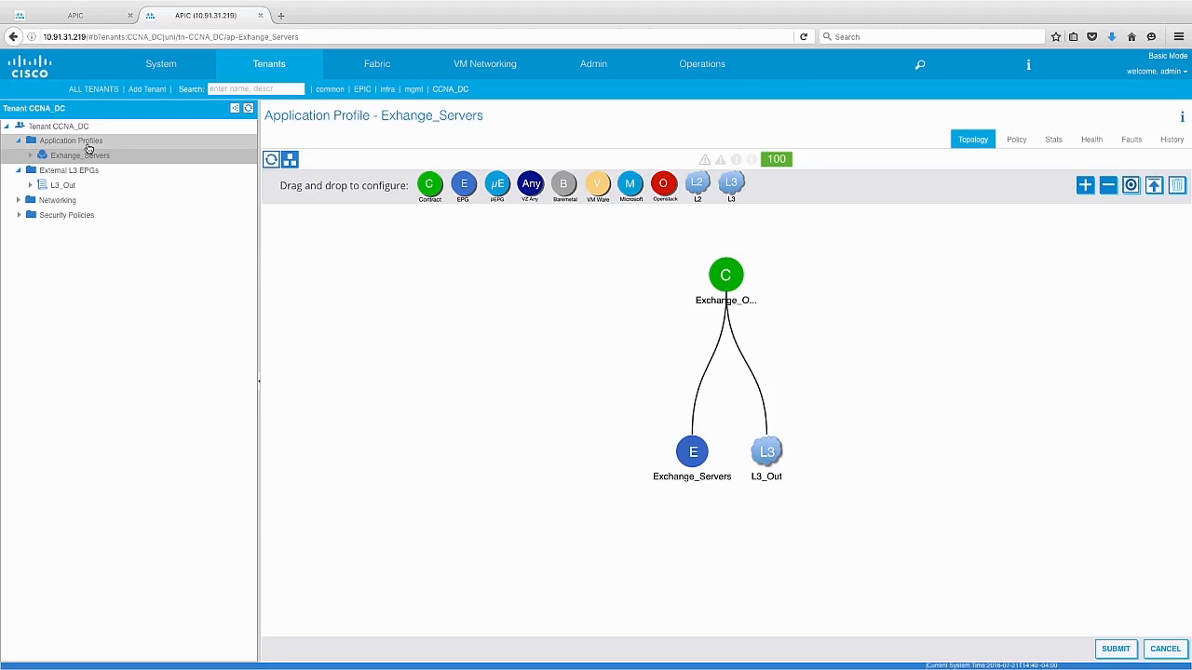
right_click(89, 148)
click(139, 160)
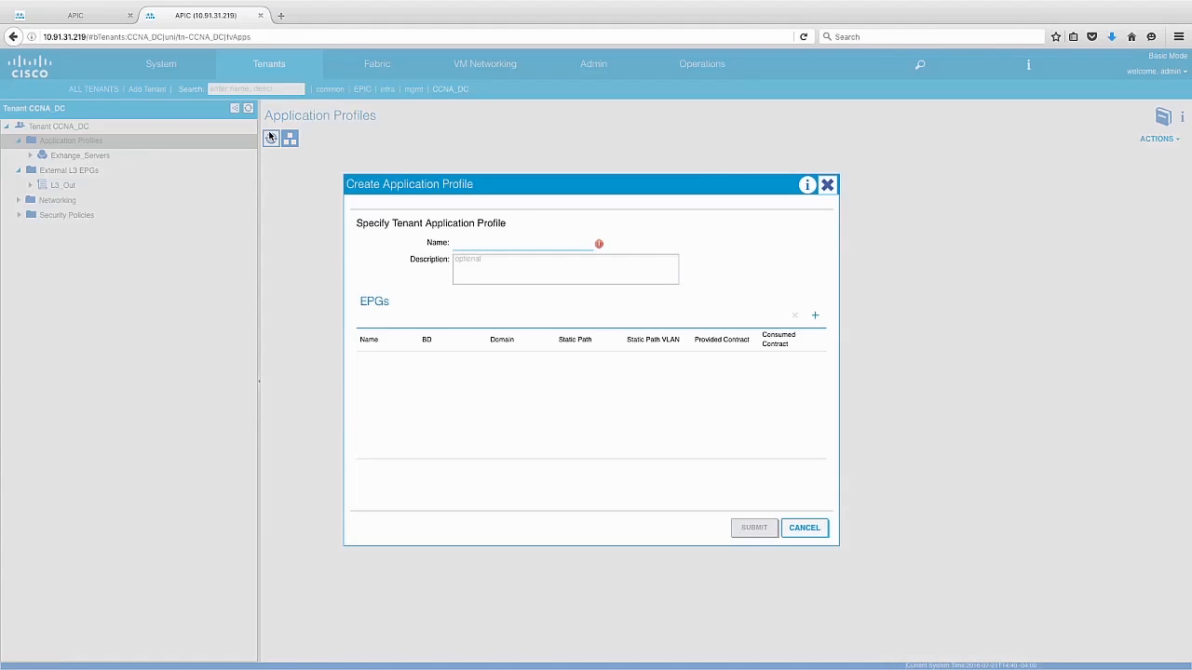
text(Web_App)
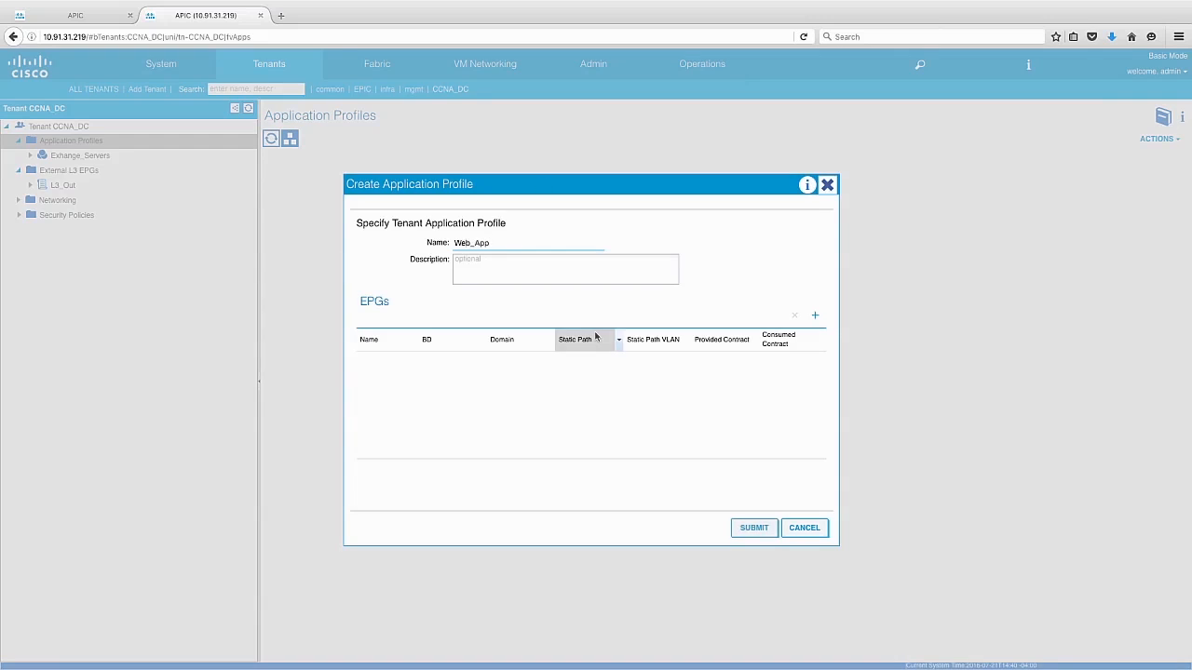
click(756, 528)
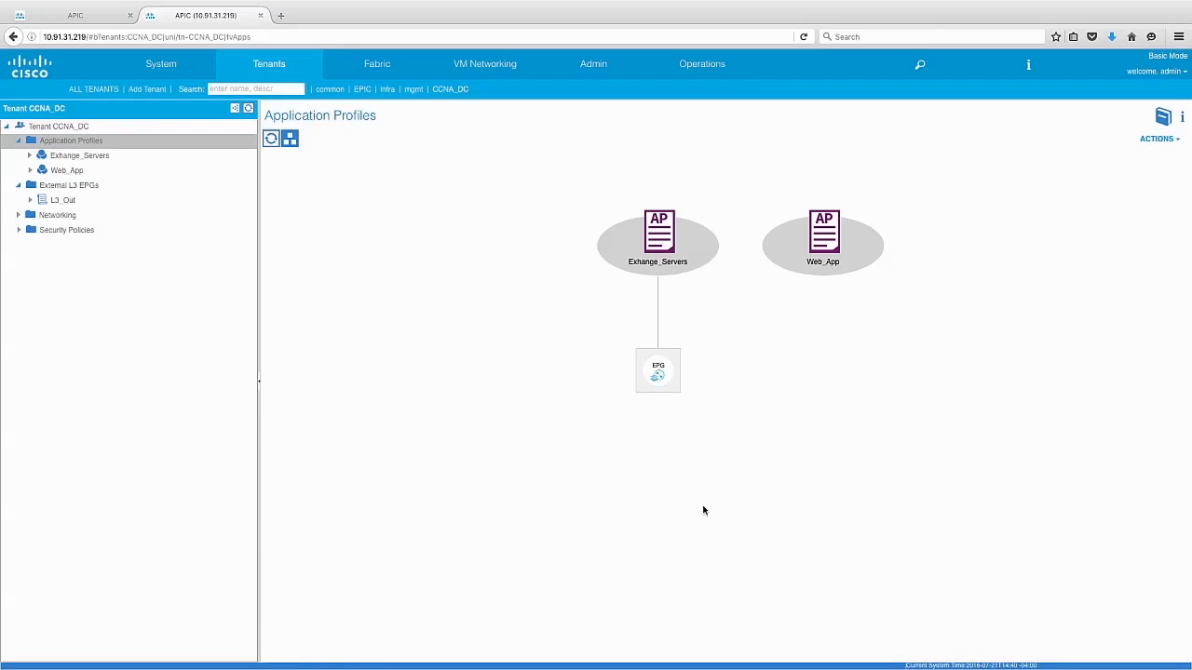
- Add three EPGs named Web, App and DB to the Web_App profile's topology, using bridge domain CCNA_DC/Server_VLAN, and submit the profile
click(90, 171)
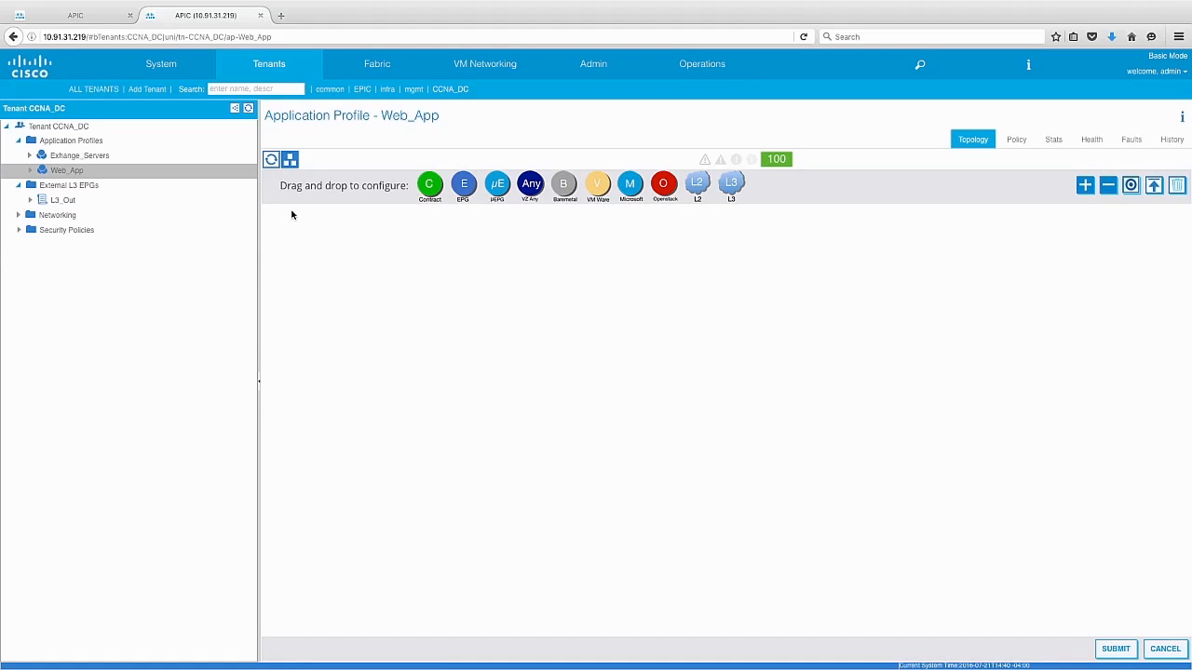
drag(464, 185, 476, 325)
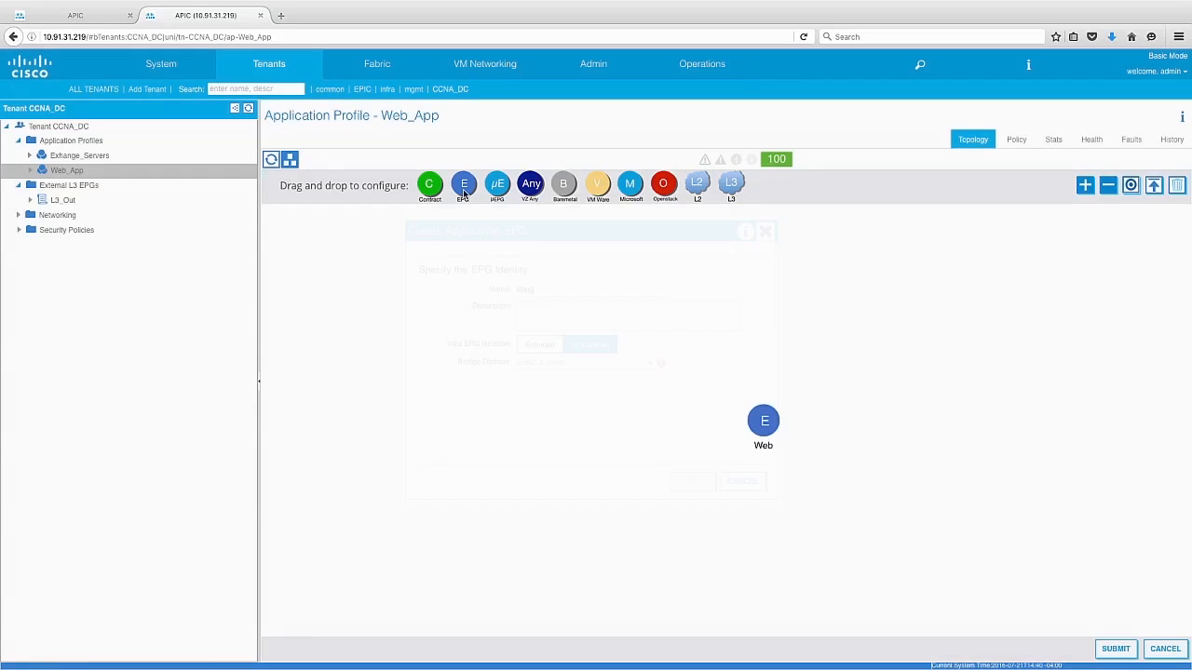
drag(463, 185, 530, 397)
text(App)
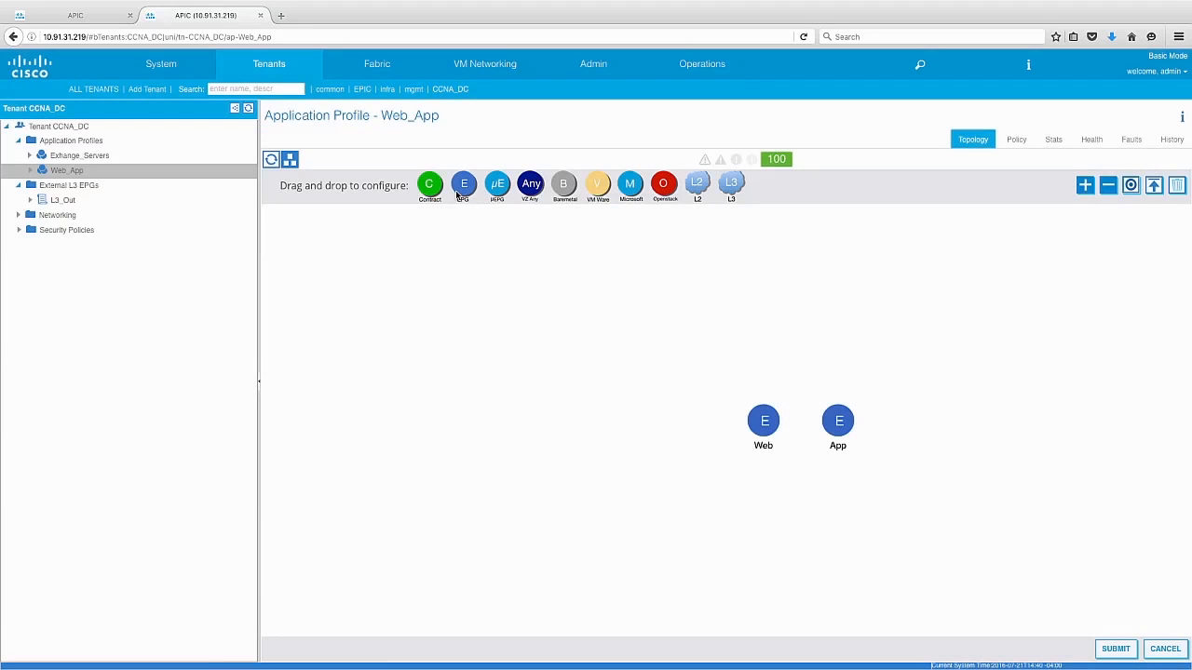
drag(458, 192, 503, 357)
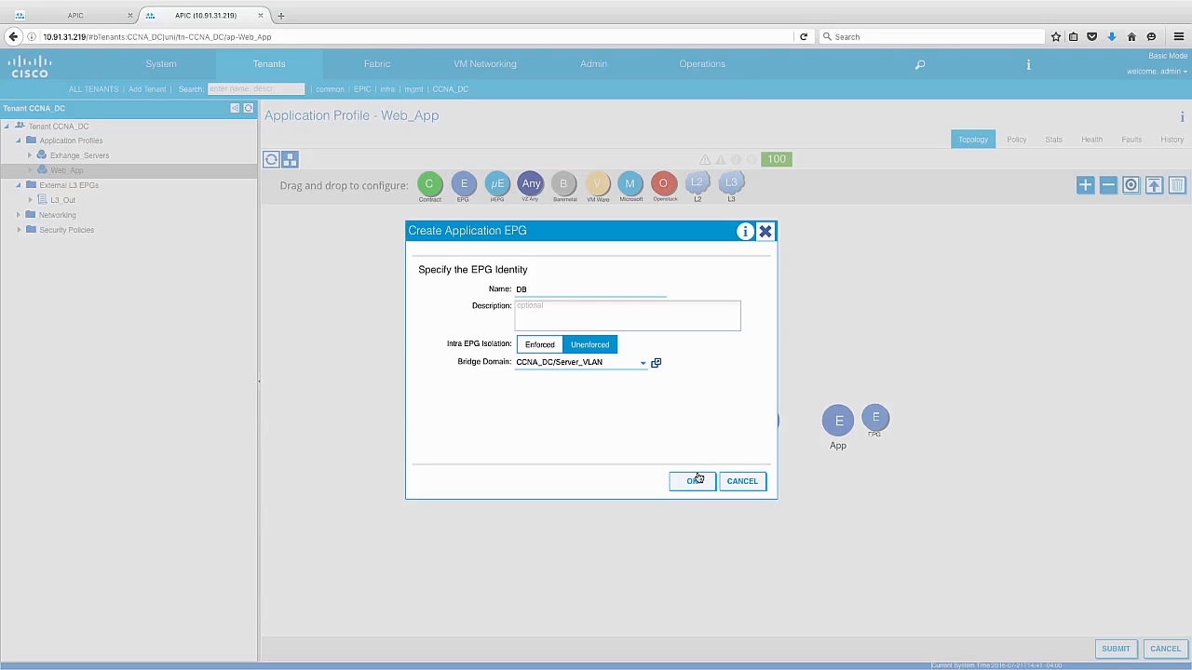
click(698, 483)
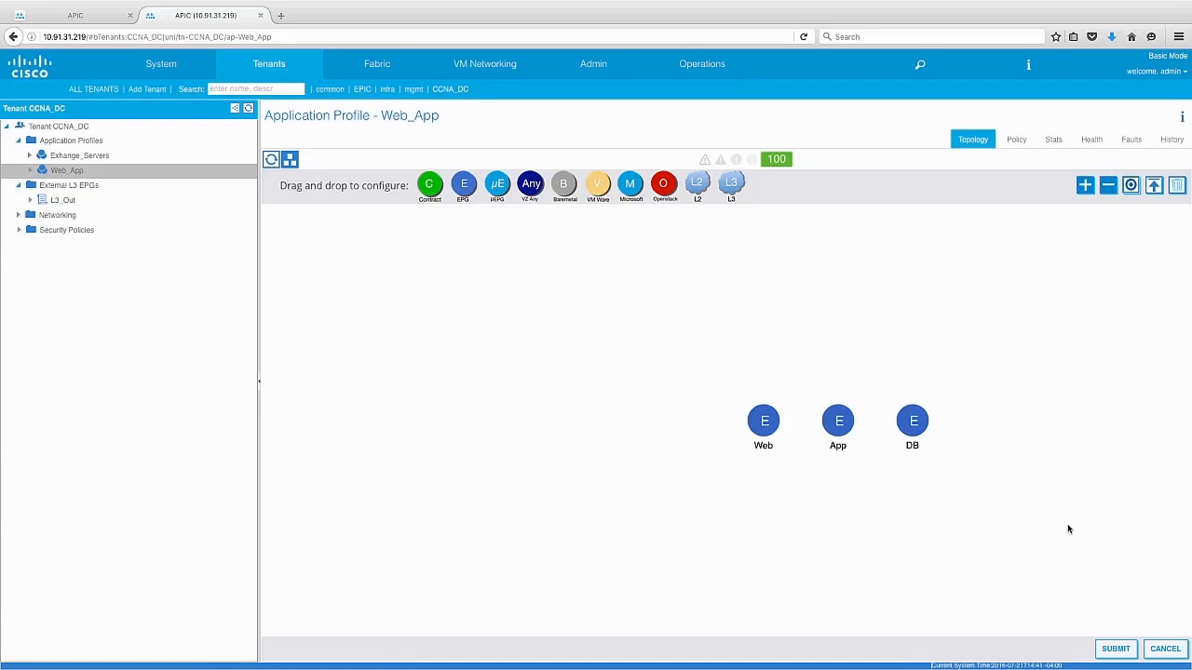
click(1107, 650)
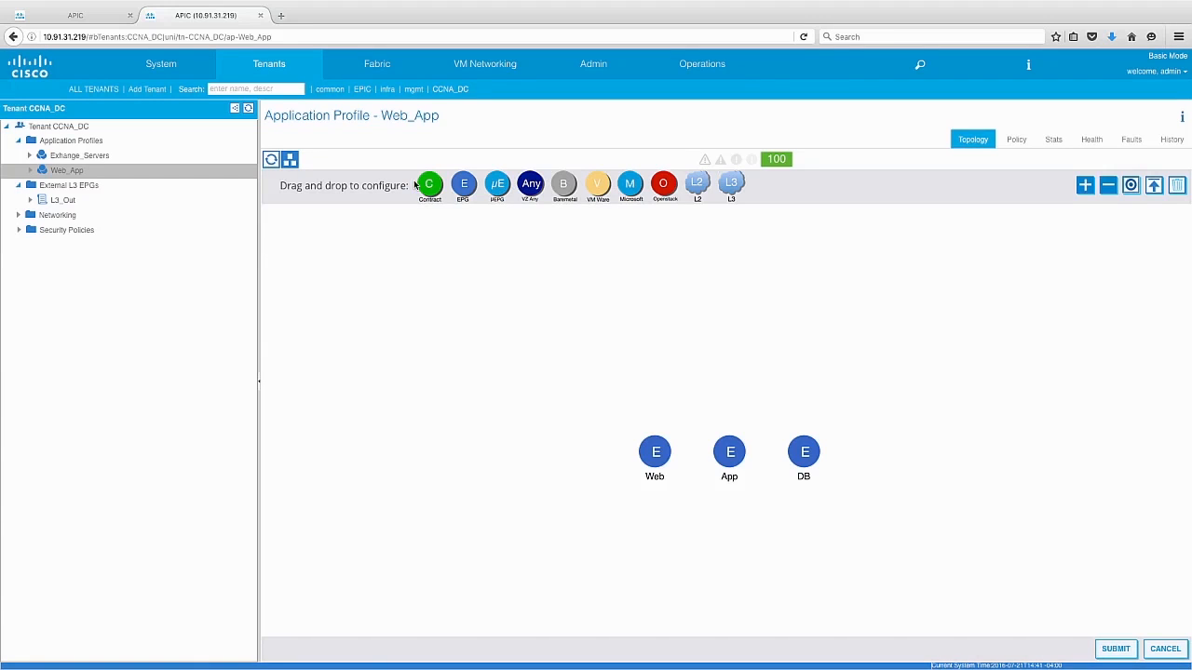
- Create a contract named Web_to_app with the App EPG as consumer and the Web EPG as provider, and submit the Web_App profile
drag(428, 189, 737, 493)
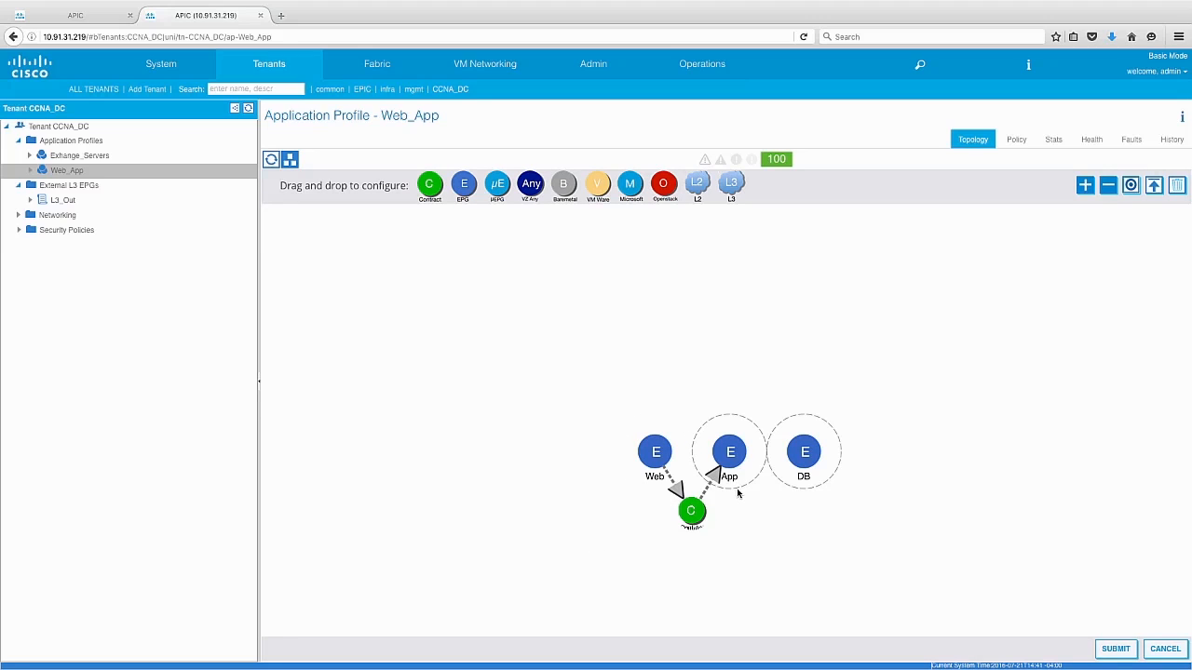
drag(737, 494, 736, 492)
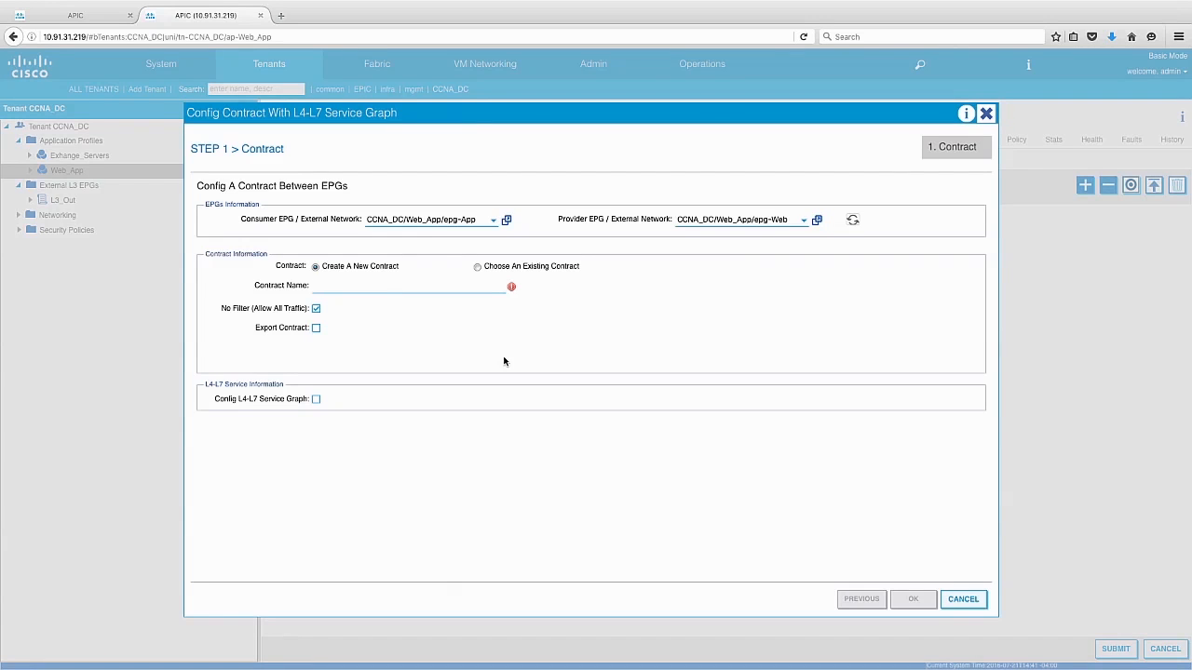
text(Web_to_app)
click(913, 599)
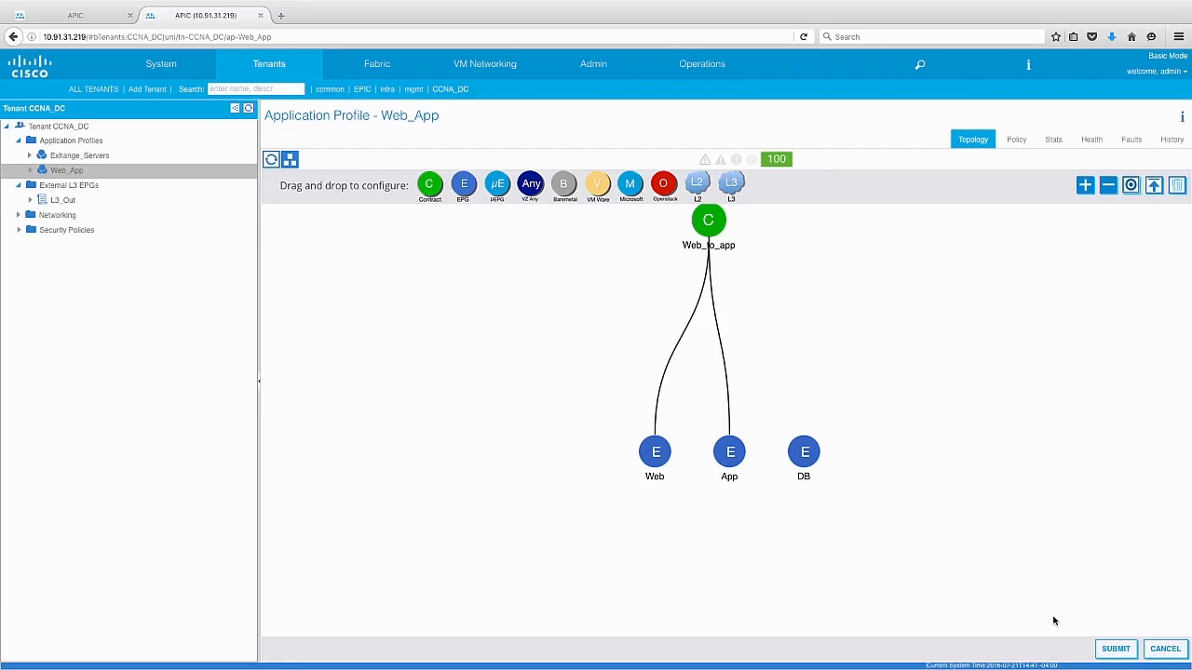
click(1117, 649)
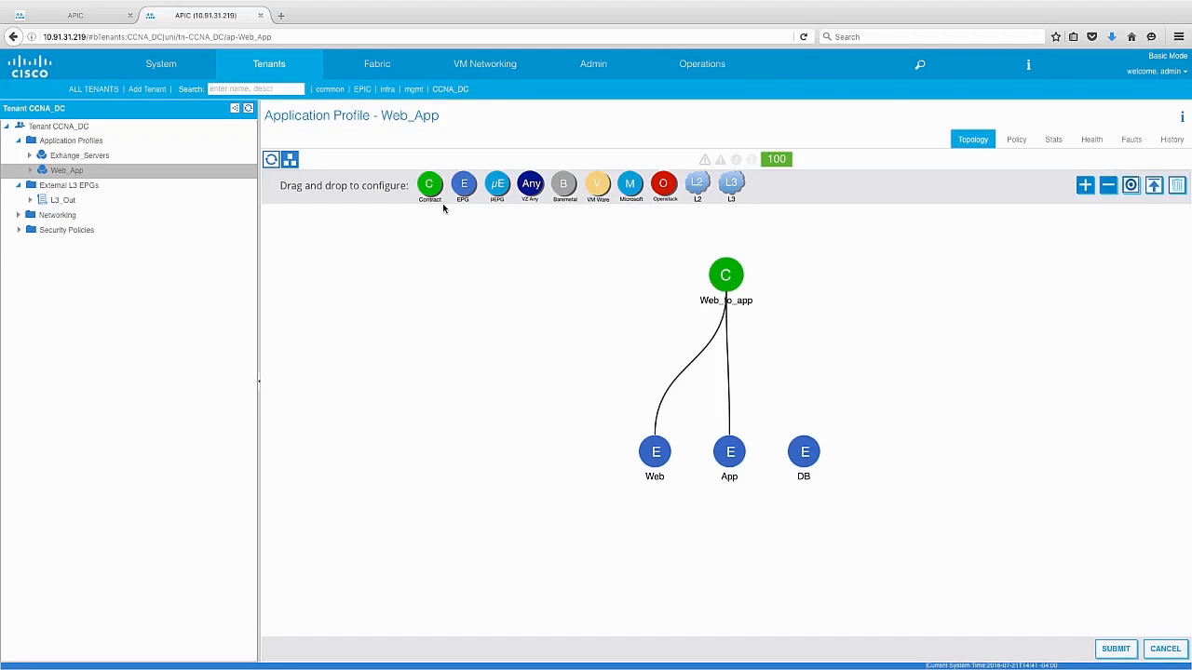
- Create a contract named App_to_DB with the DB EPG as consumer and the App EPG as provider
drag(434, 186, 817, 484)
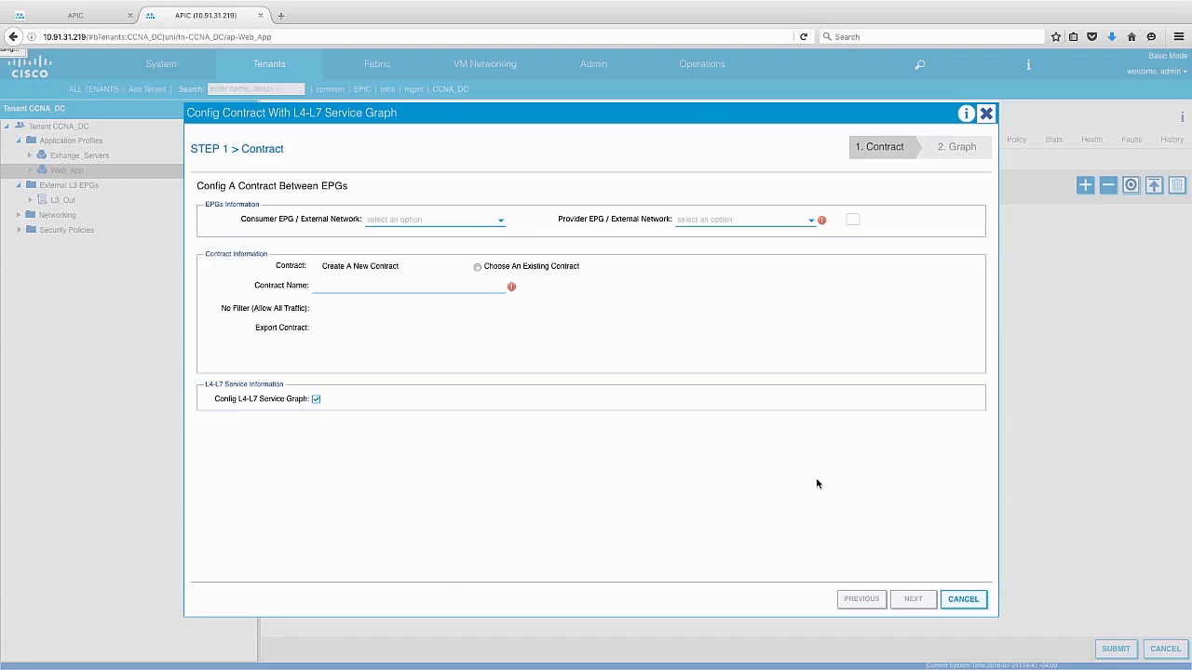
text(App_to)
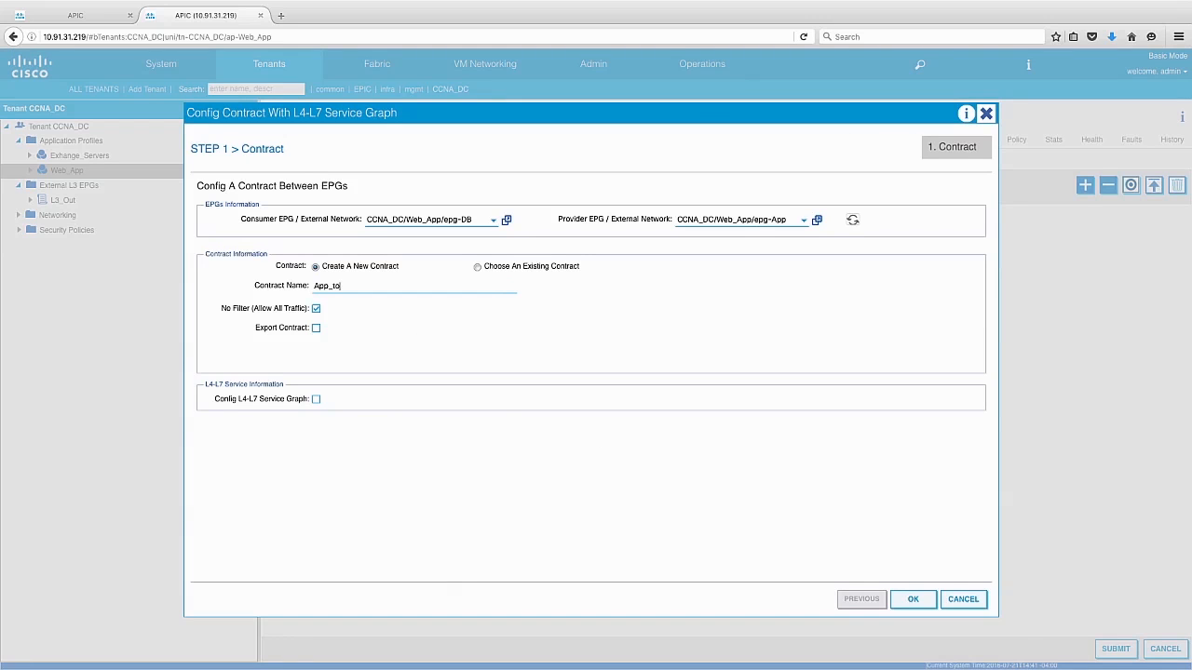
text(_DB)
click(914, 602)
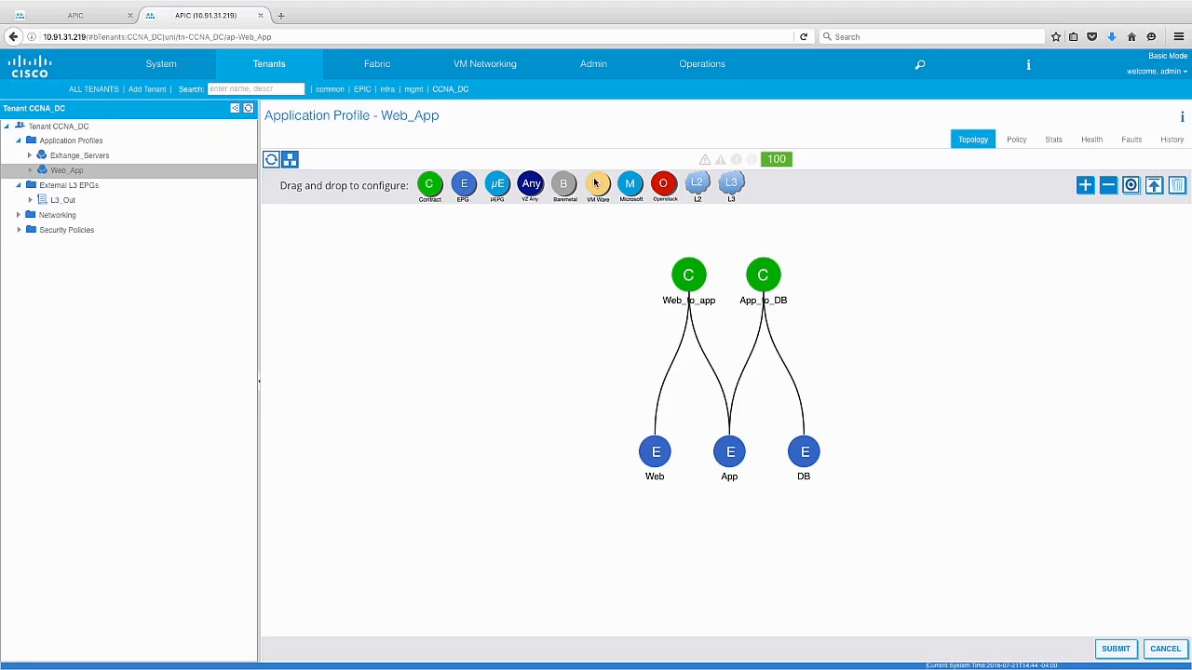
- Associate the Web EPG with the vCenter domain VMware/ACI_VDS, leaving the VLAN fields empty, and close the VMM domains list
drag(596, 184, 645, 488)
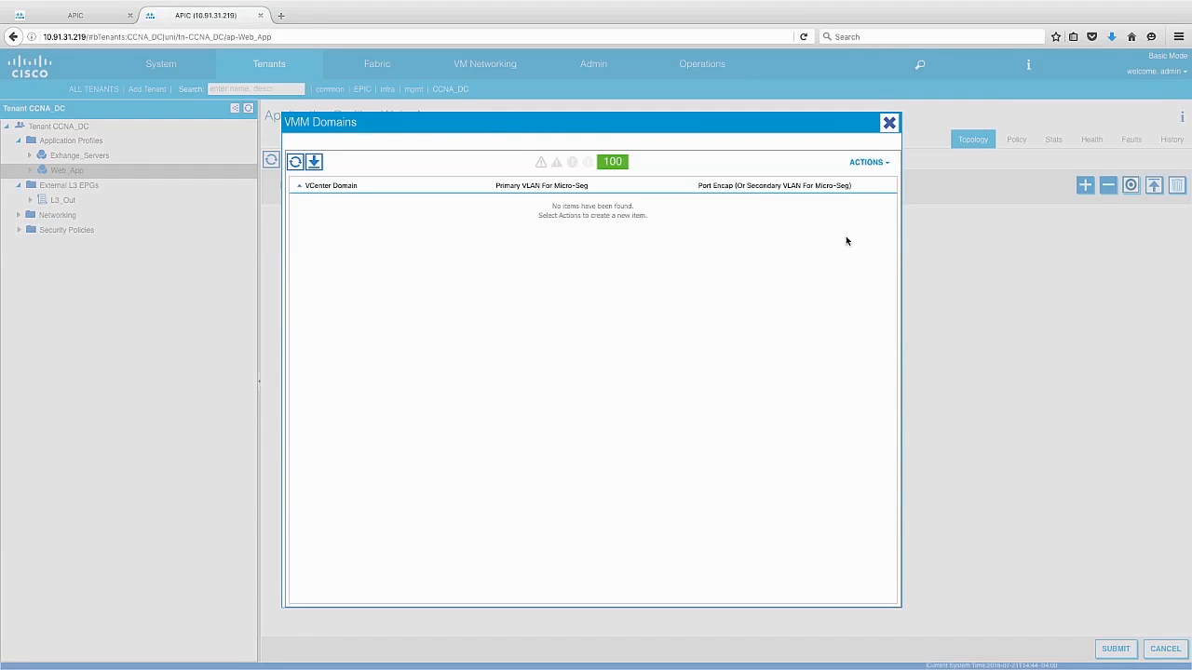
click(882, 165)
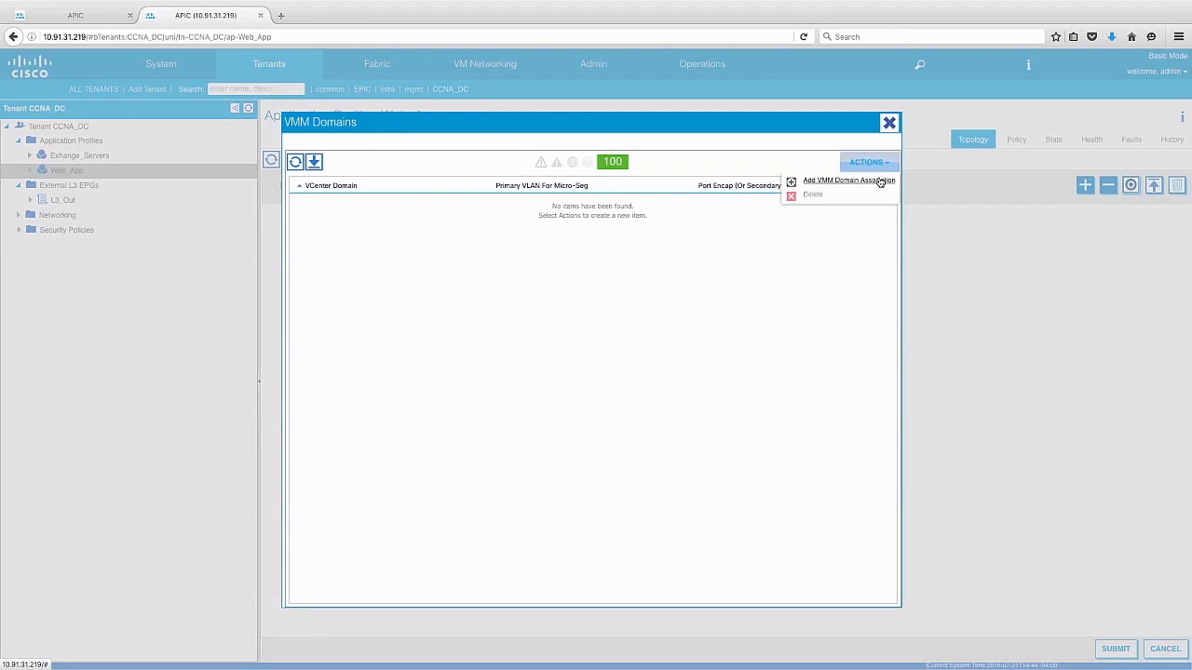
click(880, 181)
click(701, 311)
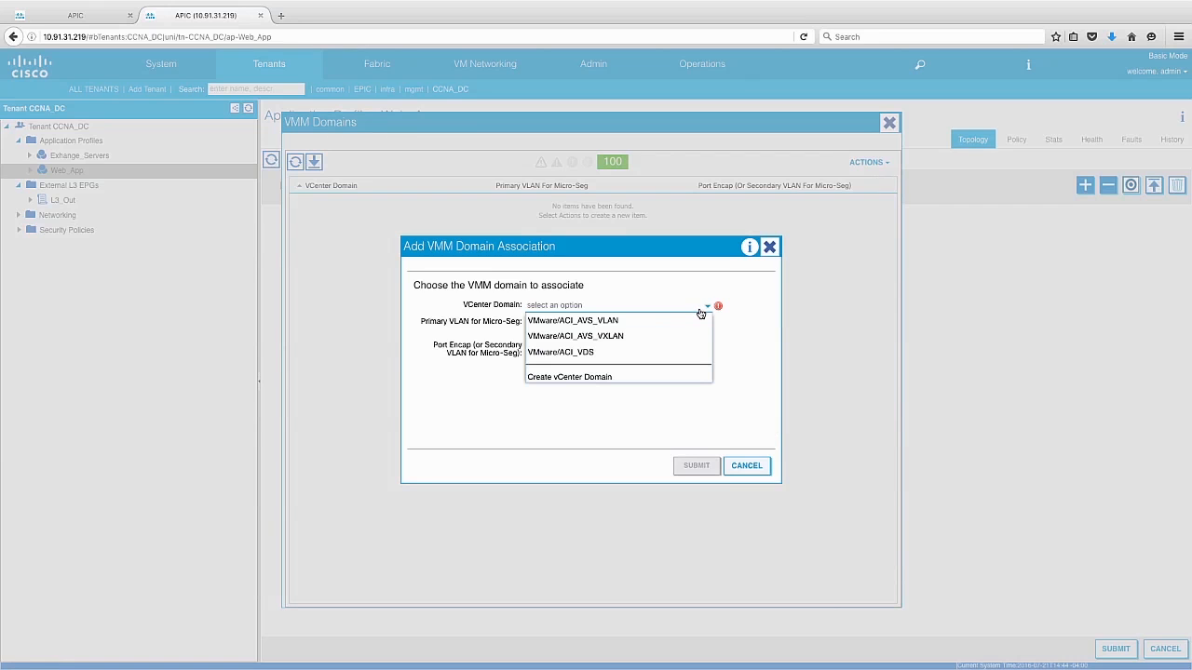
click(686, 351)
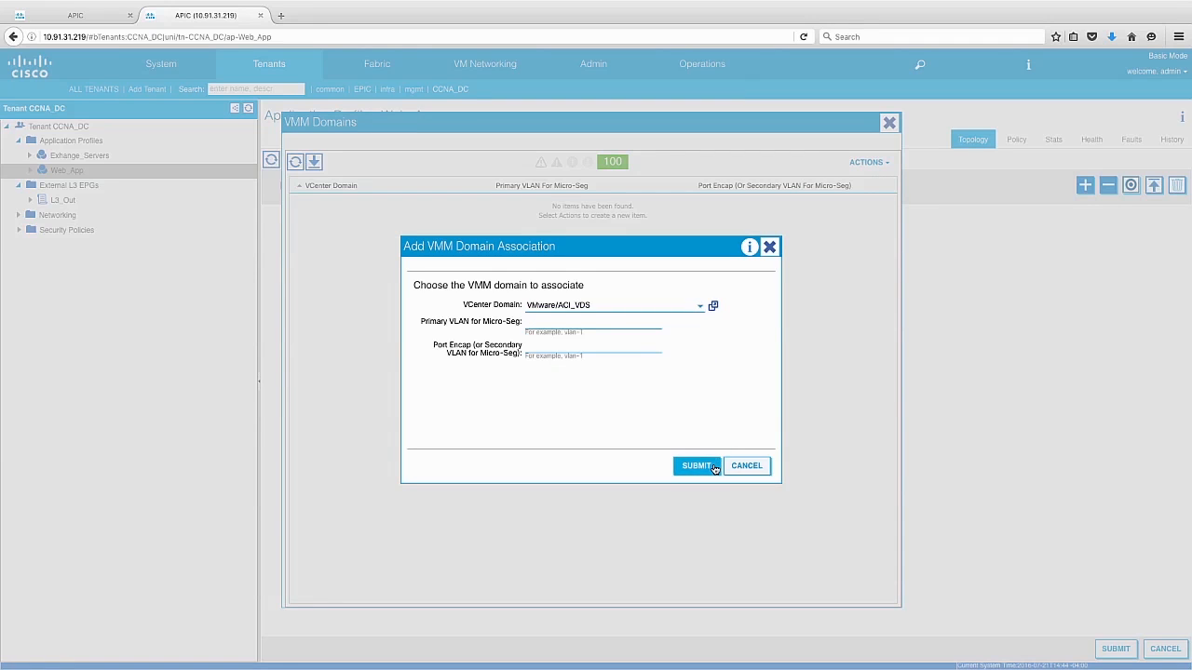
click(714, 467)
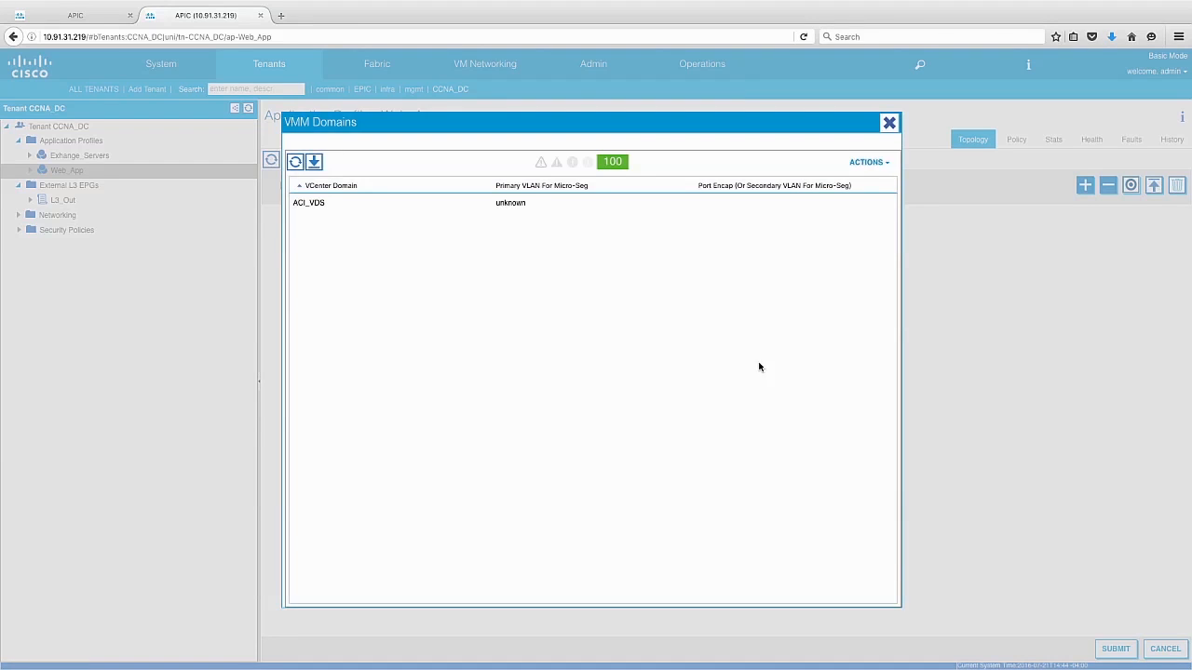
click(889, 123)
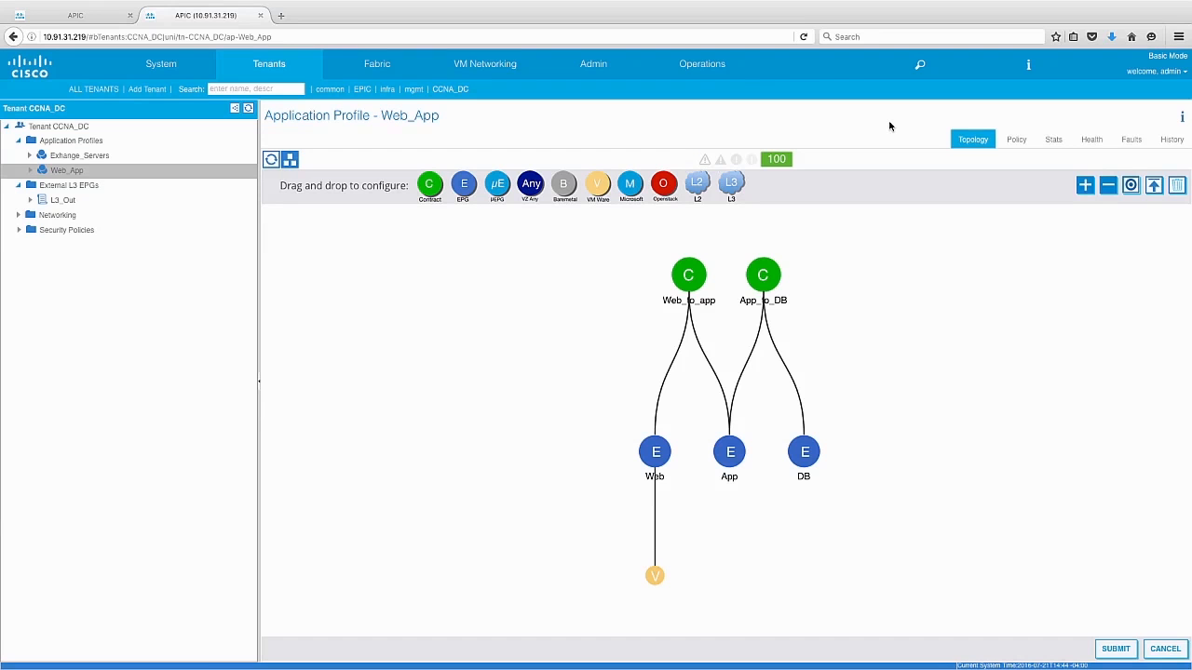